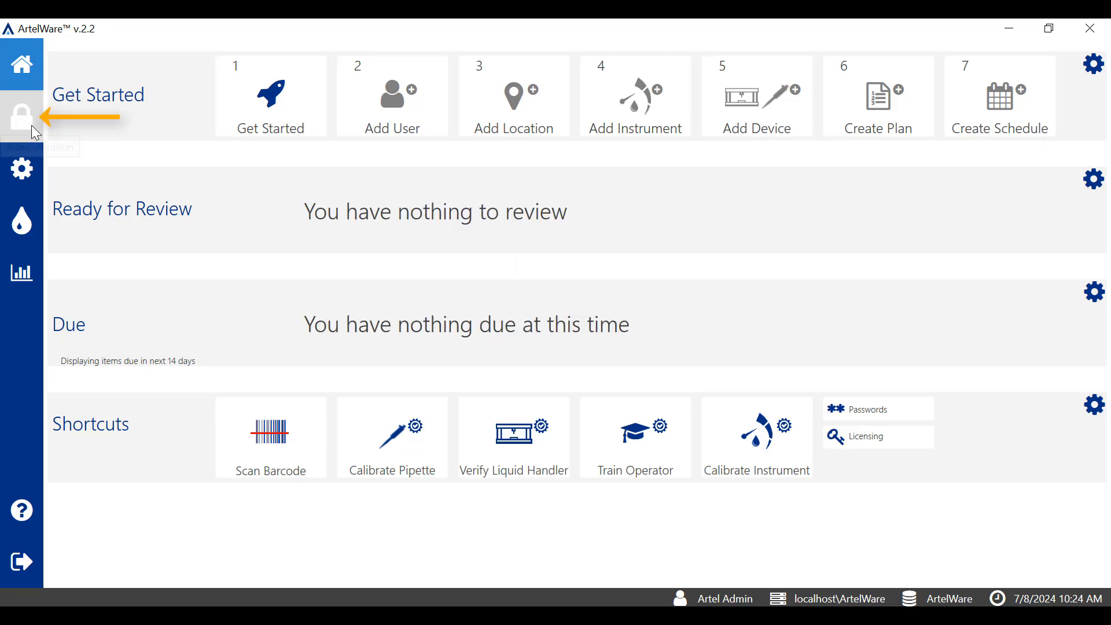
Under Administration groups, view Operators' permissions: Calibrate Instruments, Calibrate Pipettes, Verify Liquid Handlers
click(32, 125)
click(160, 104)
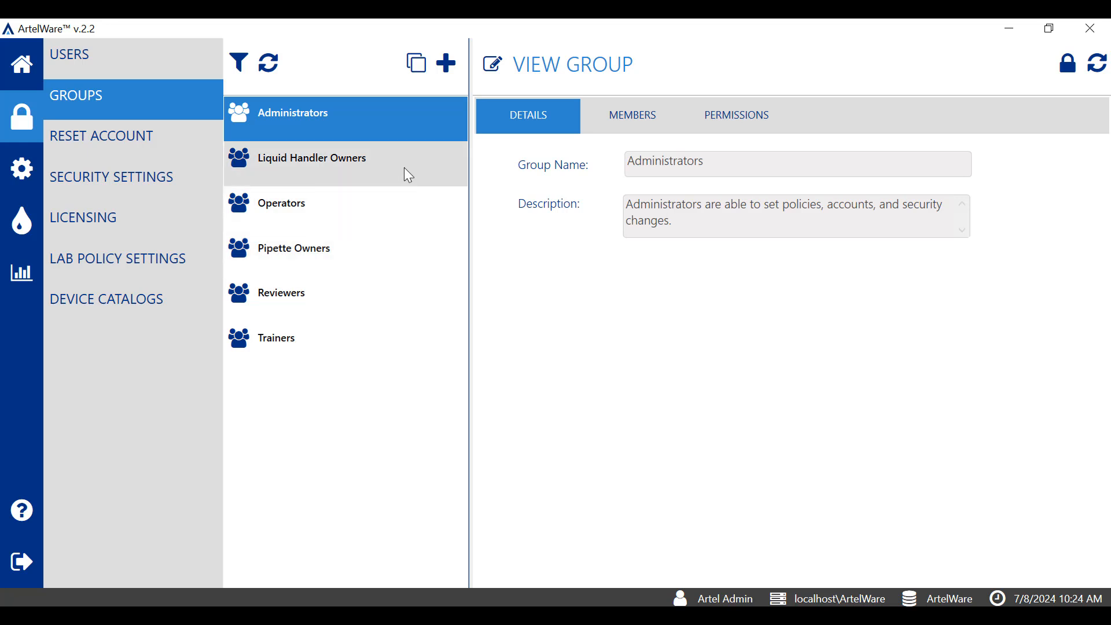
click(725, 133)
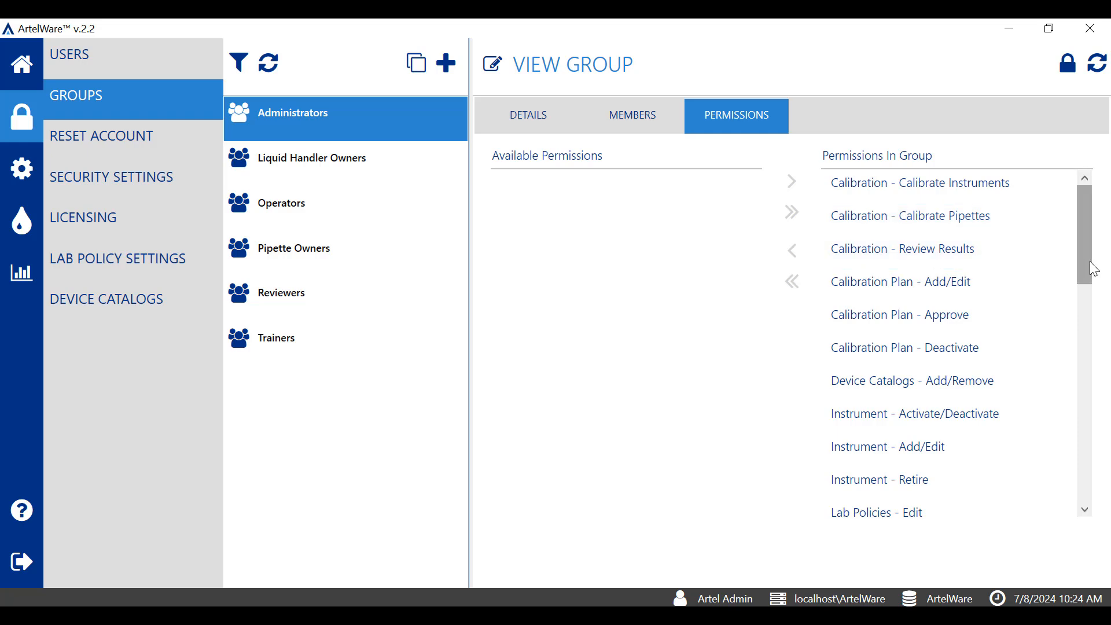
drag(1086, 275, 1093, 341)
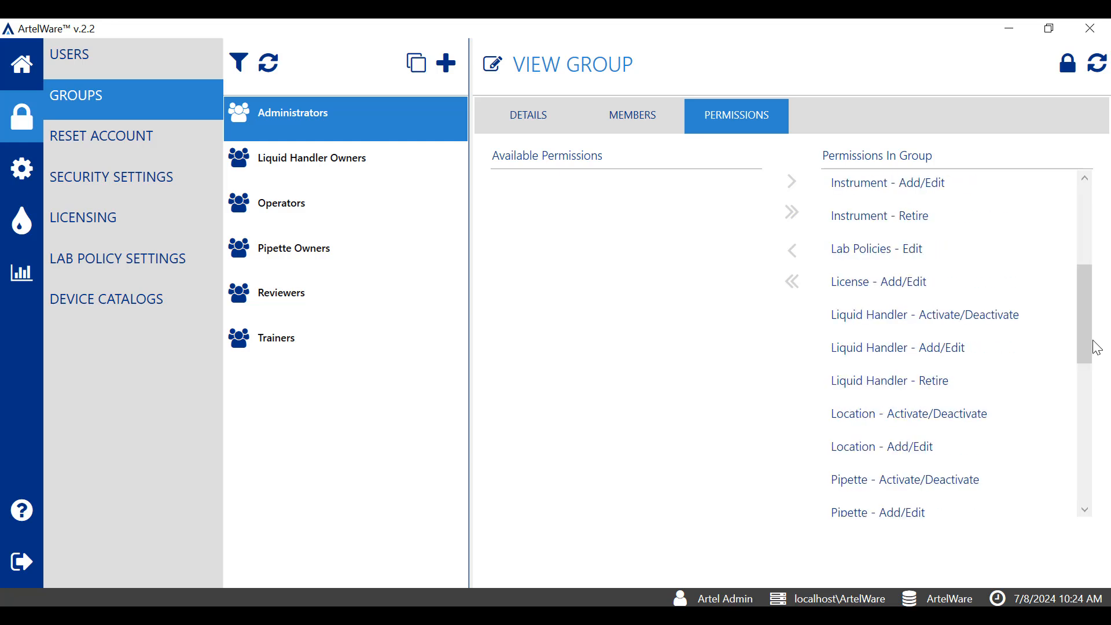
click(410, 219)
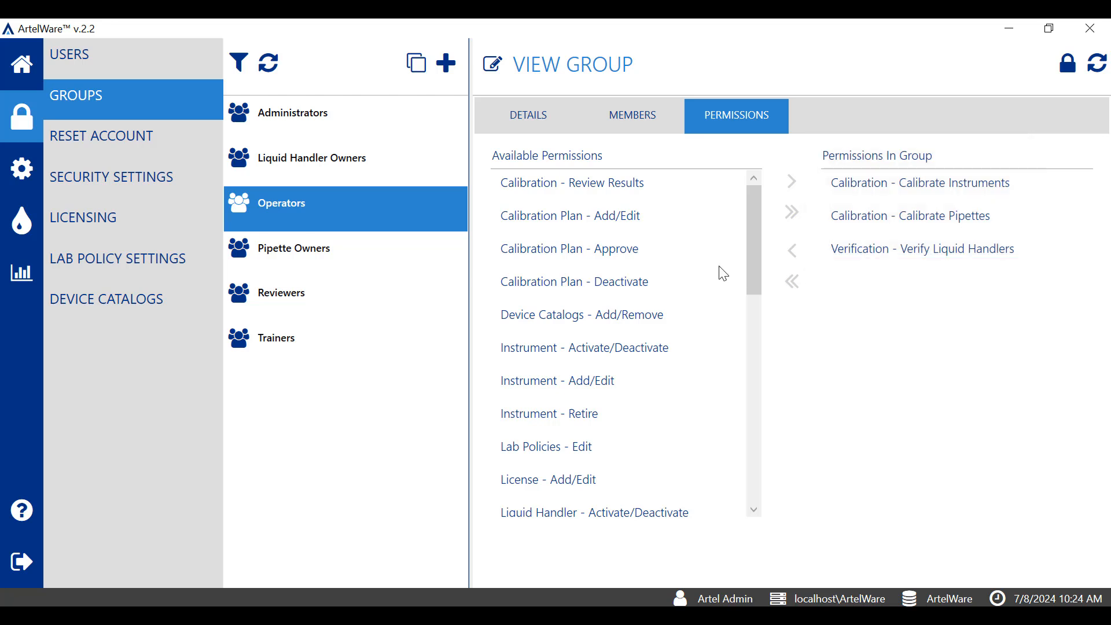
click(393, 275)
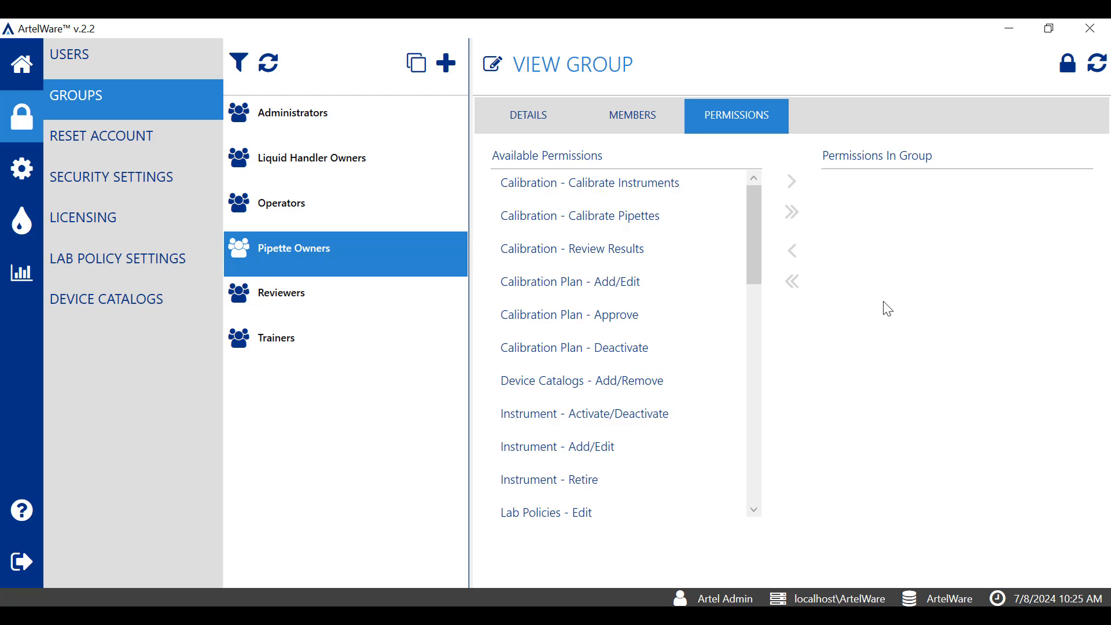
click(437, 157)
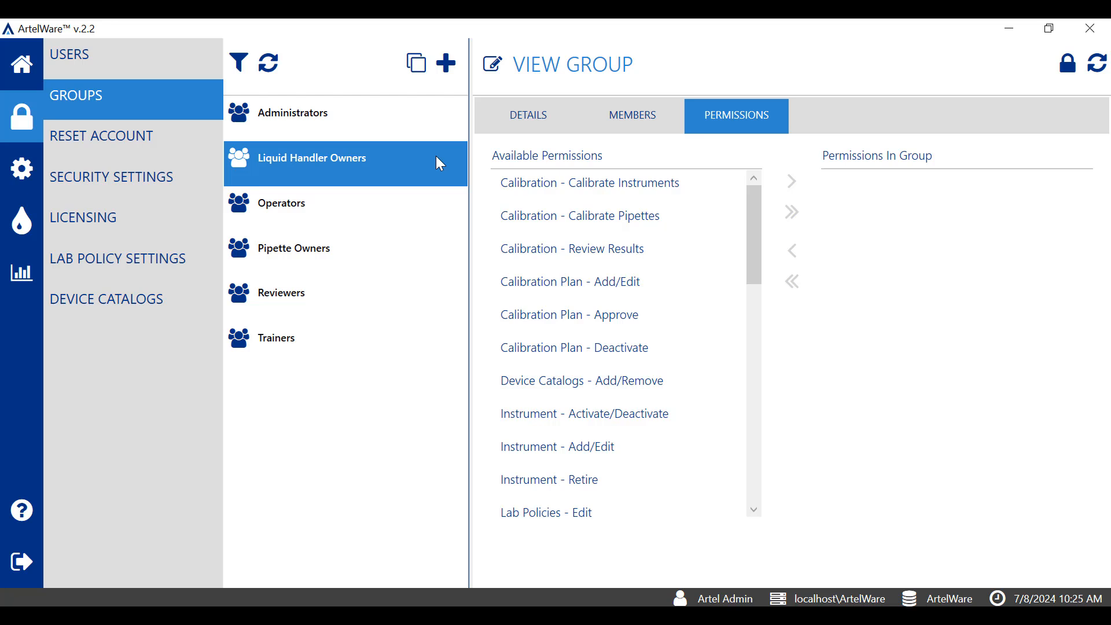
click(386, 209)
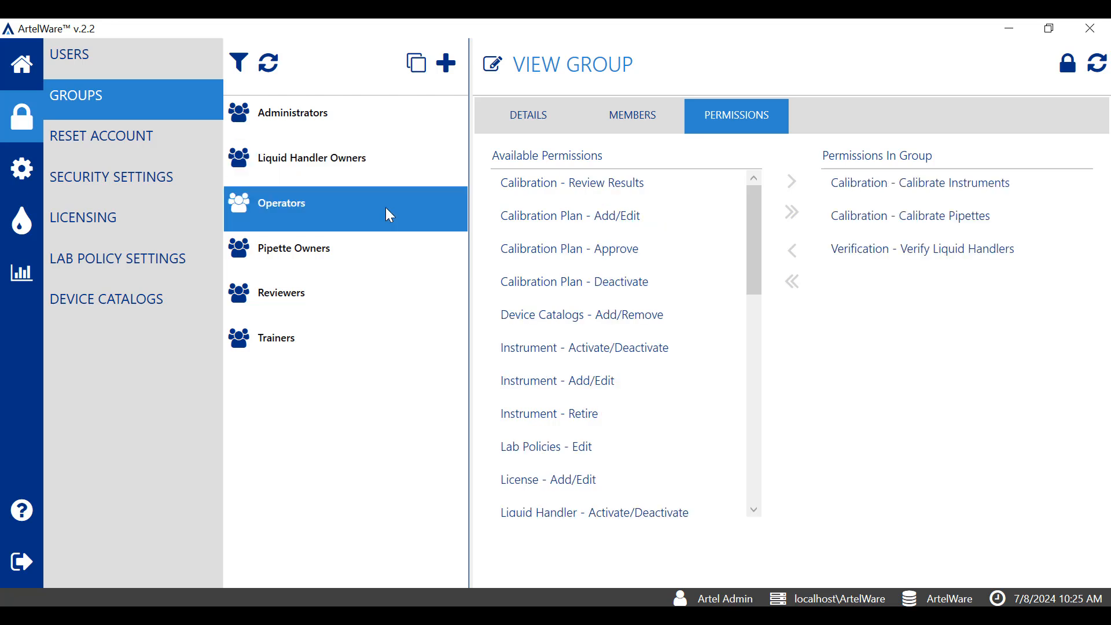
click(495, 68)
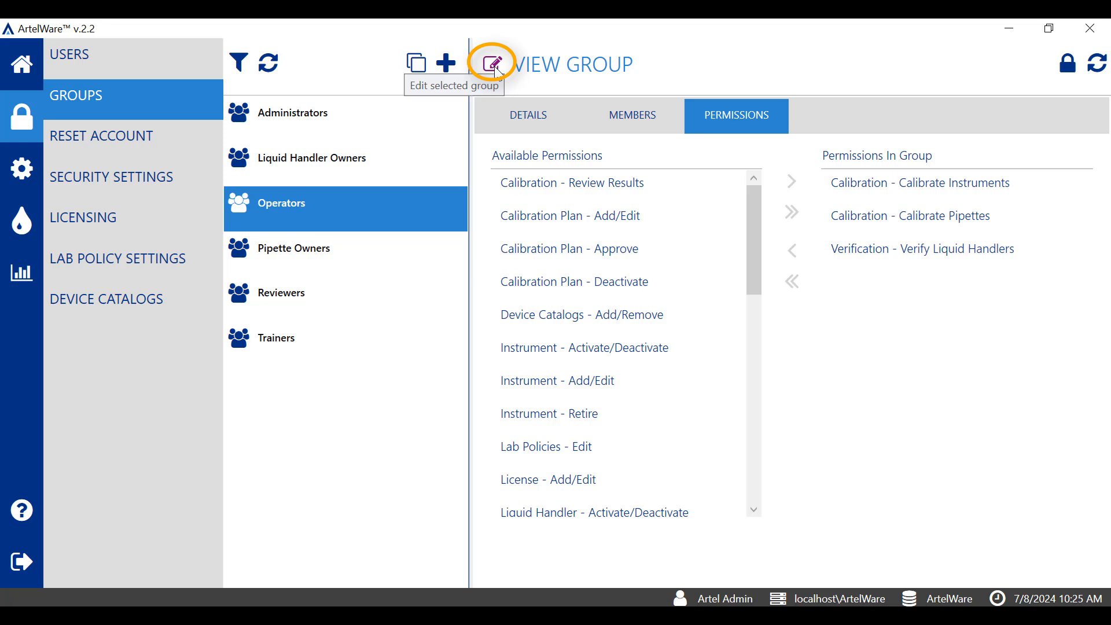
Select Instrument - Add/Edit and Calibrate Pipettes in the Operators permission lists, then cancel without saving
click(495, 66)
click(632, 394)
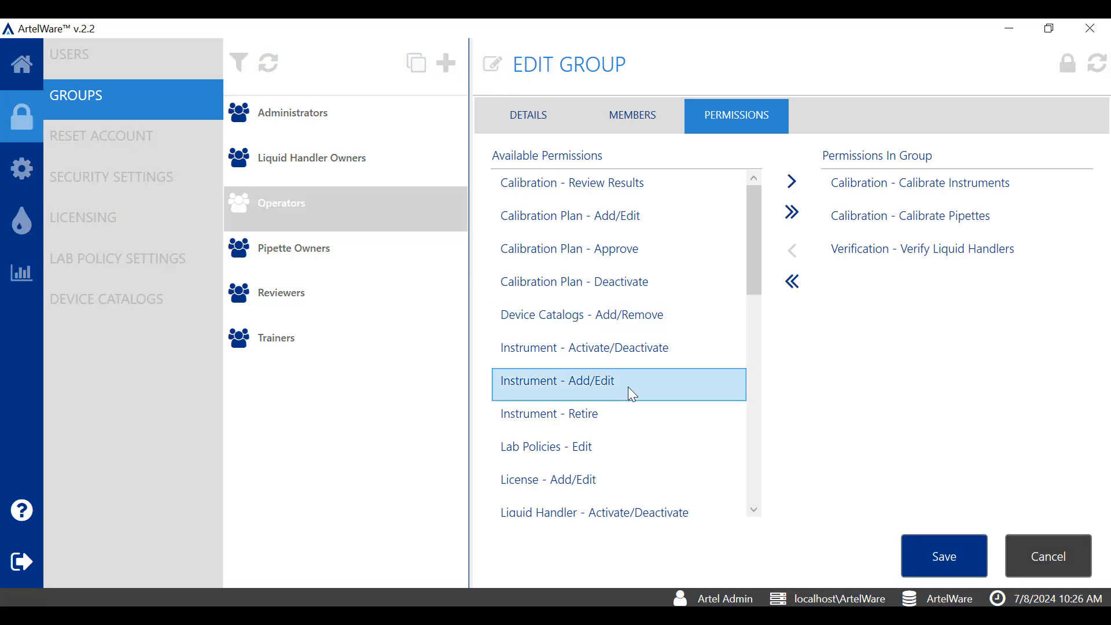
click(793, 182)
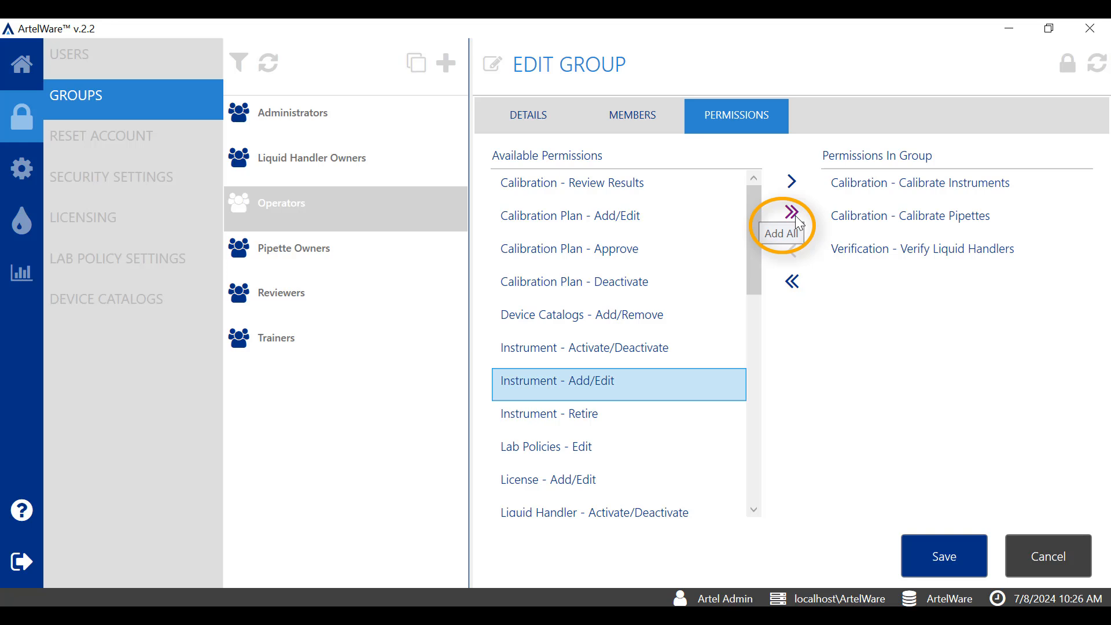
click(871, 231)
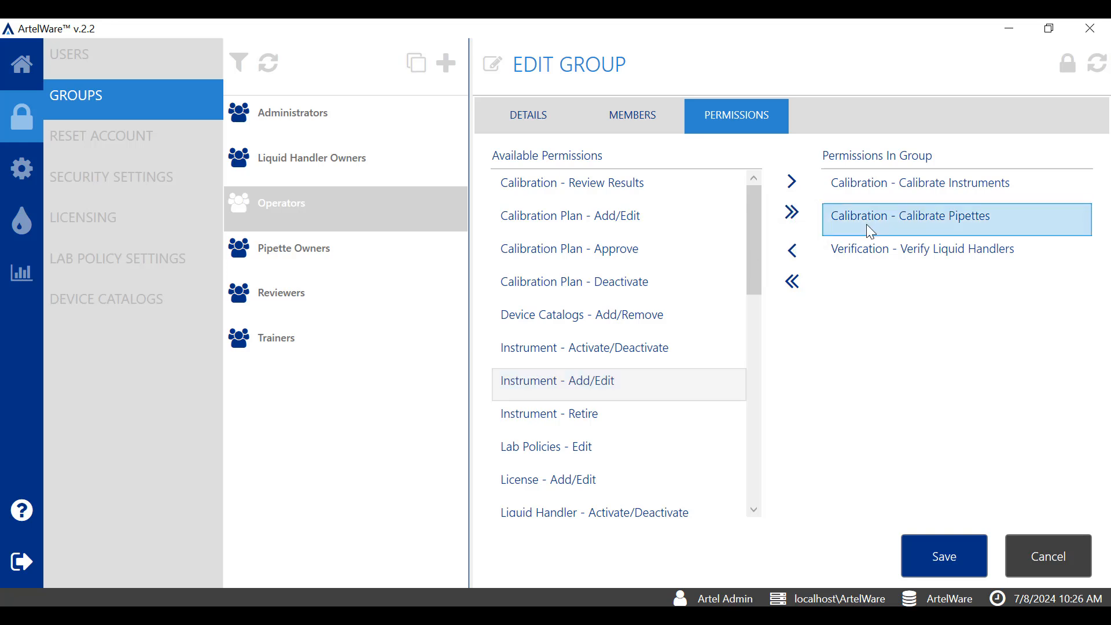
click(797, 261)
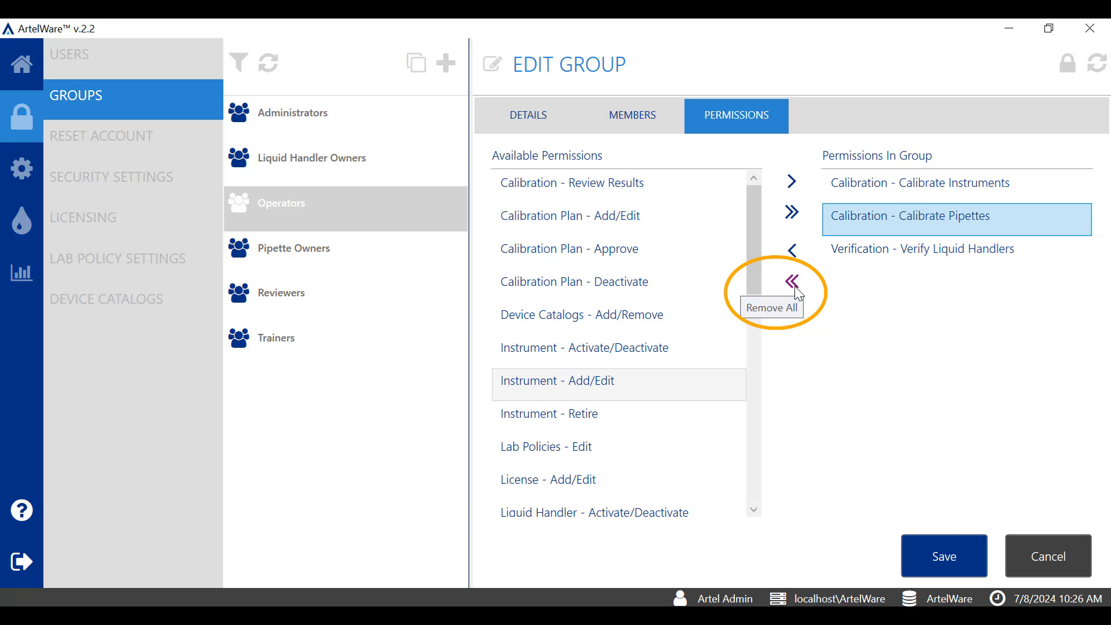
click(1054, 556)
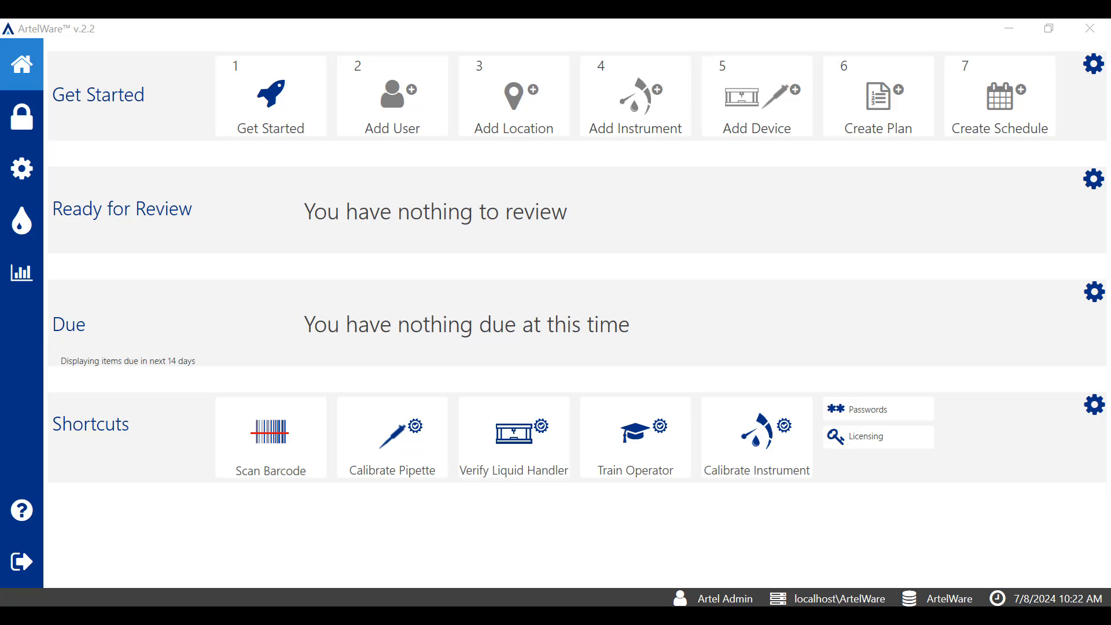
Go from the Add User tile to the Users page and open a blank New User form
click(437, 135)
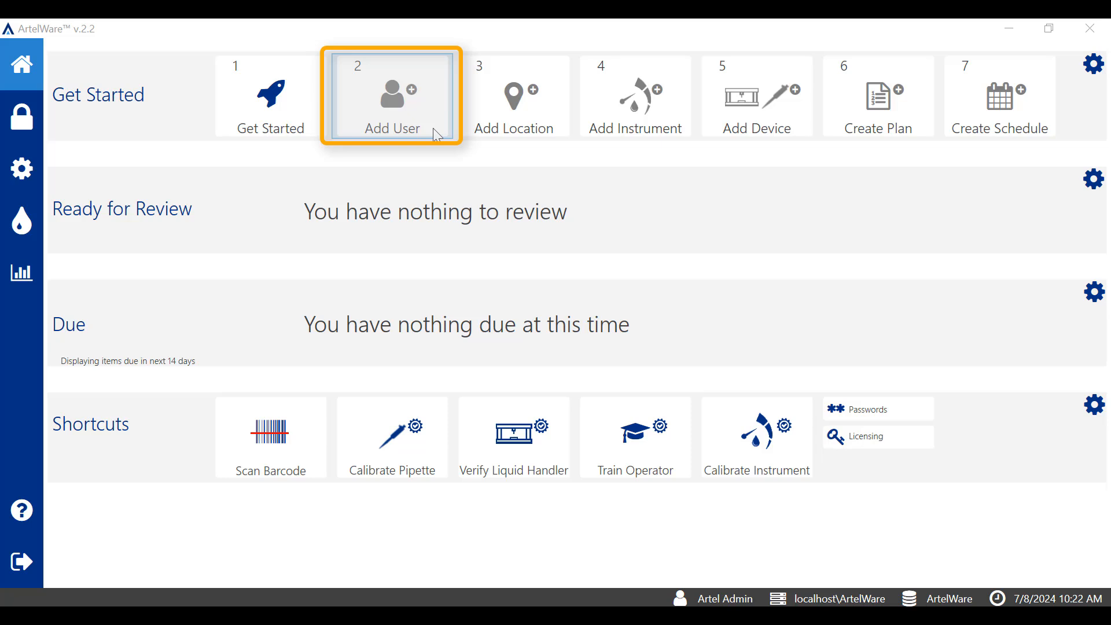
click(30, 129)
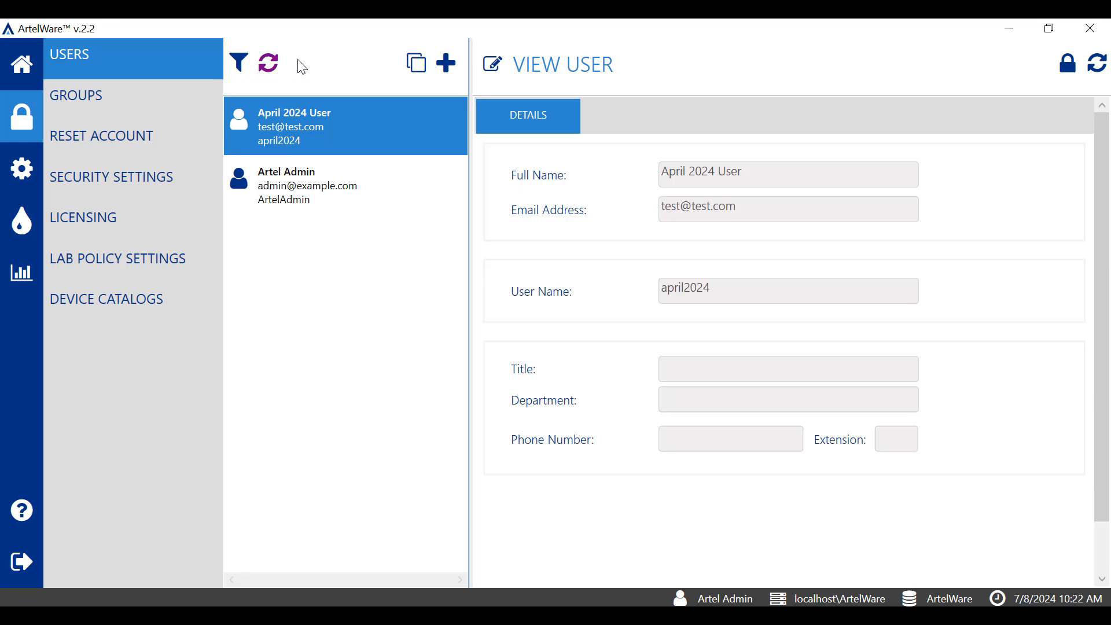
click(448, 65)
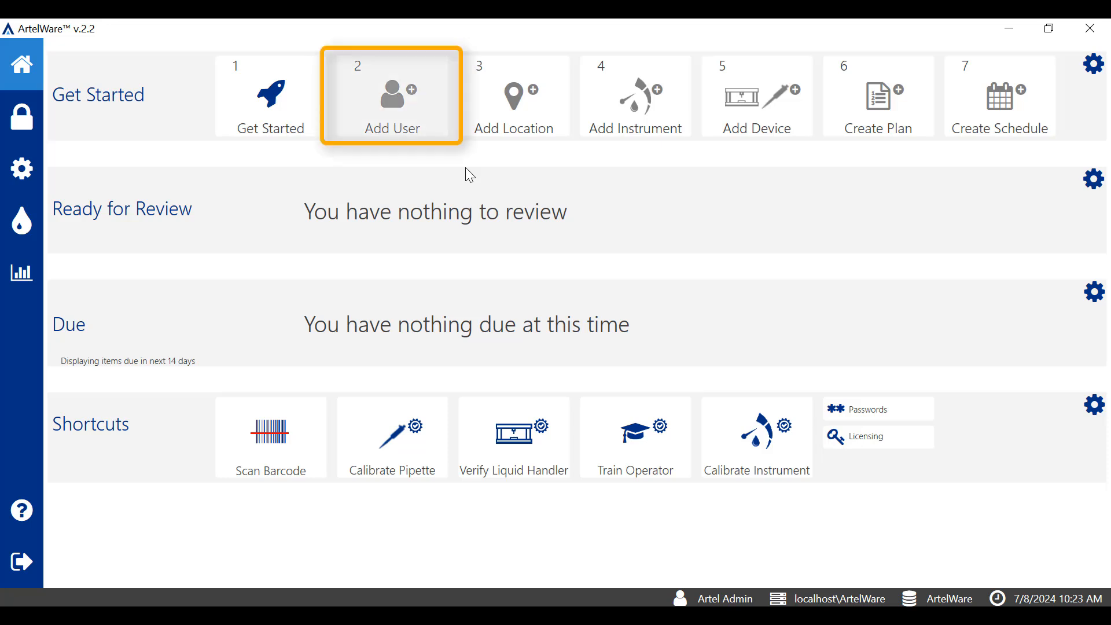
click(429, 123)
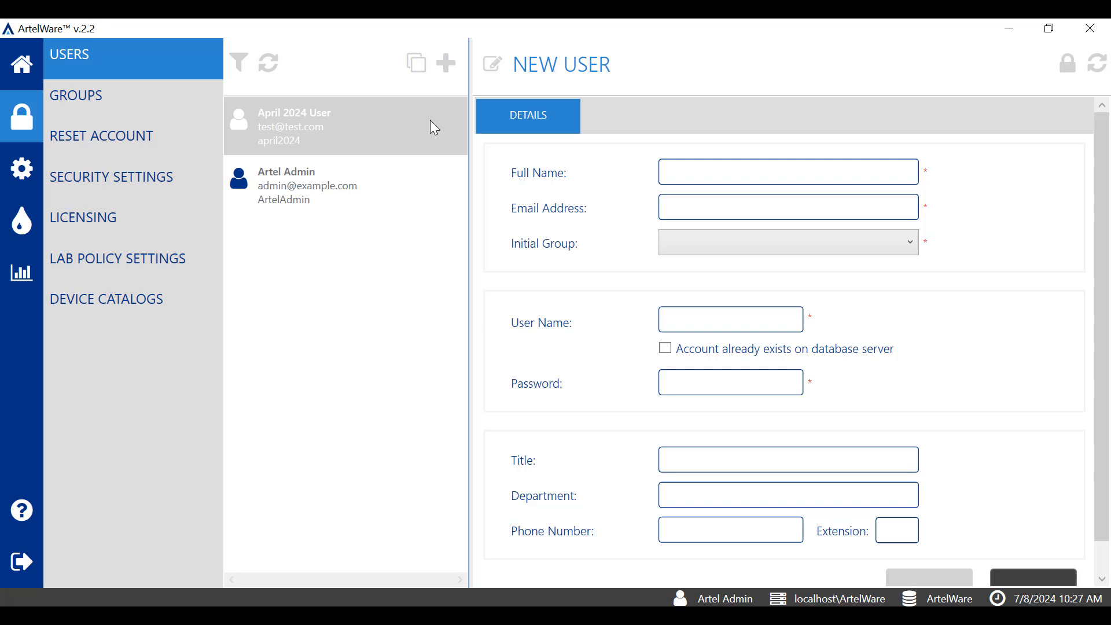
Enter full name 'Operator One', the user's e-mail address, and initial group Operators
click(717, 176)
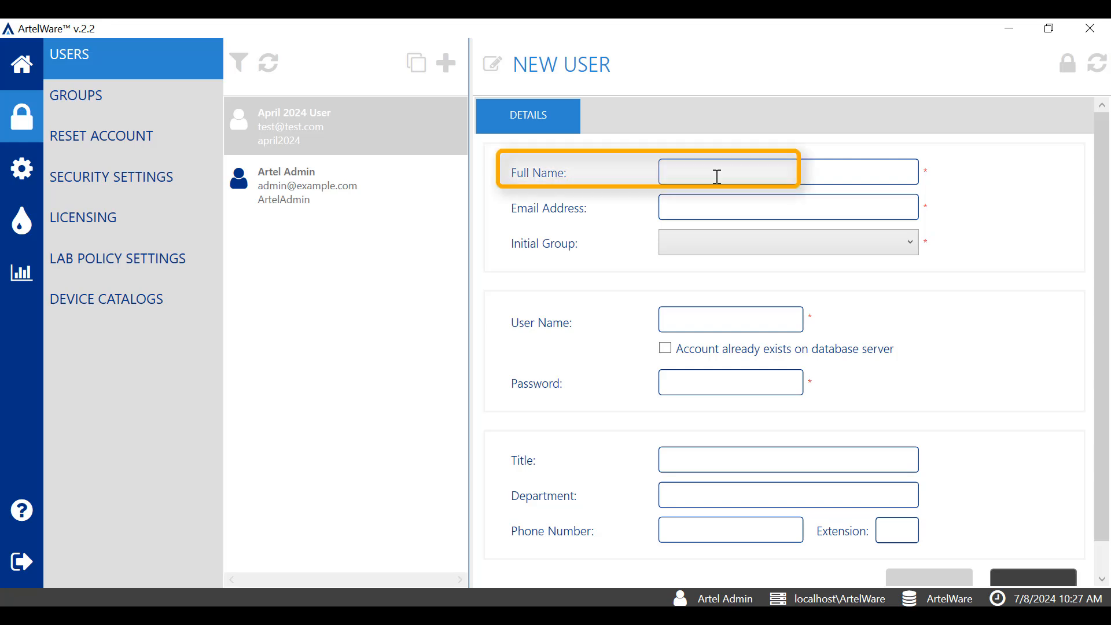
text(Operator One)
click(794, 206)
text(test)
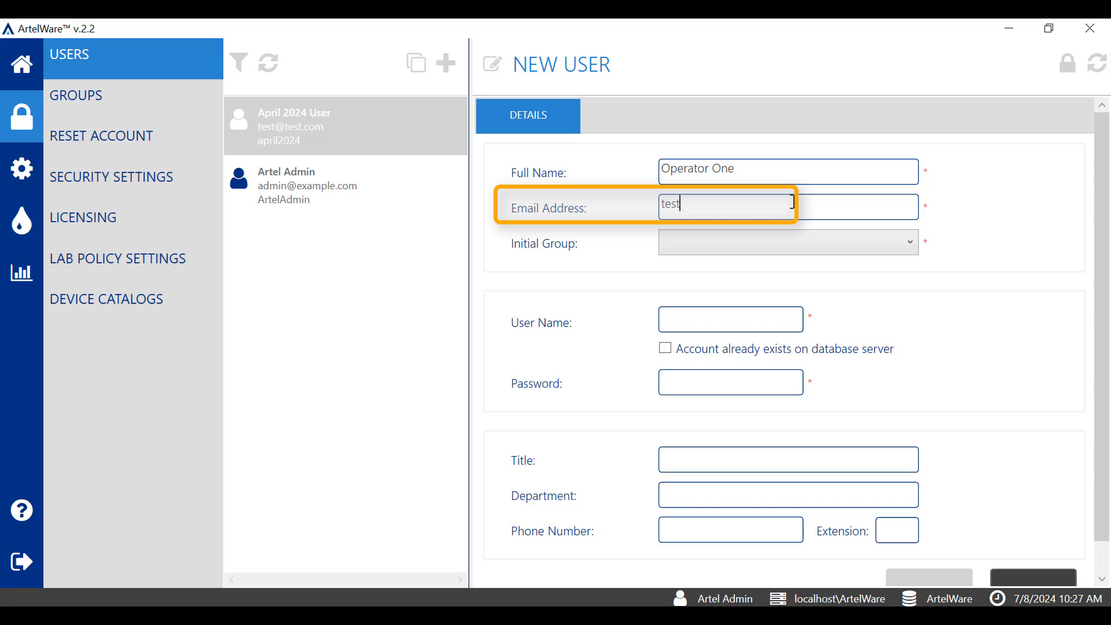
text(@gmail.com)
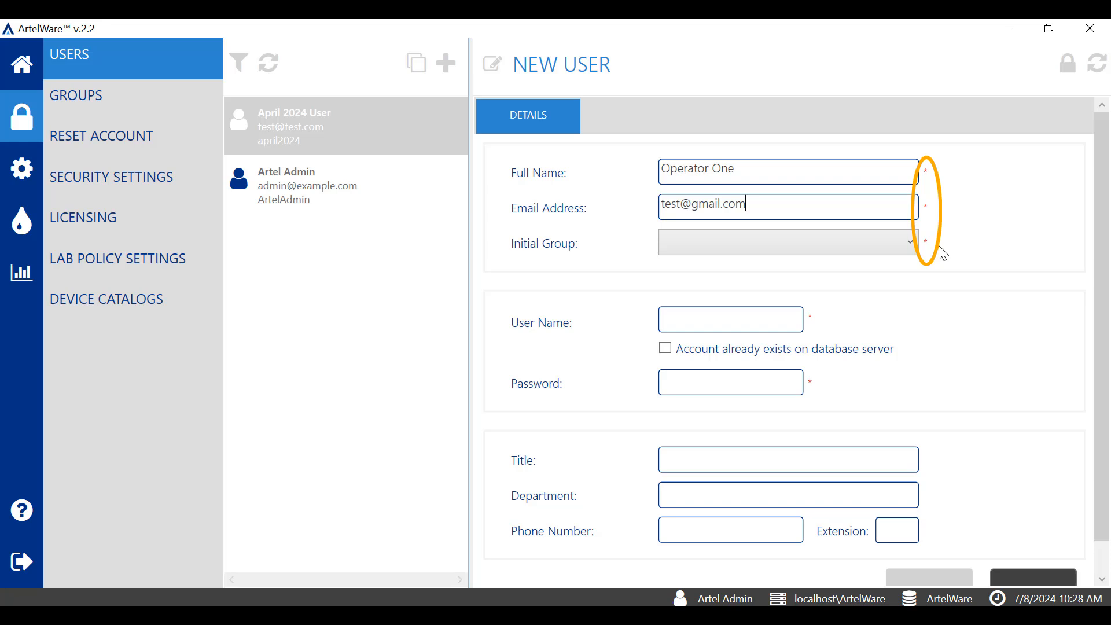
click(911, 243)
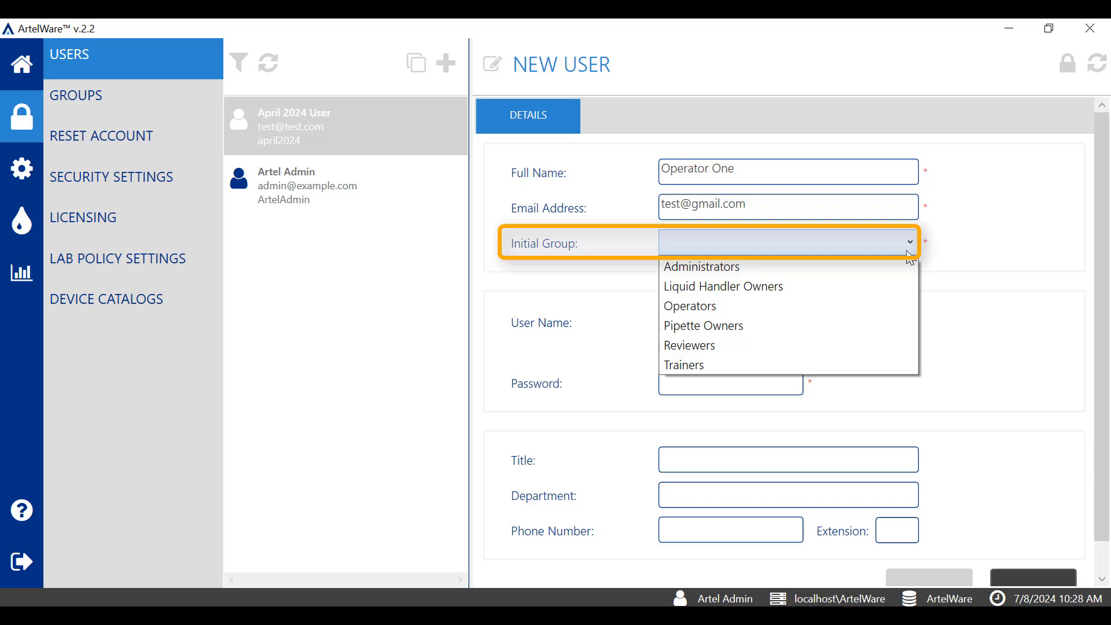
click(825, 307)
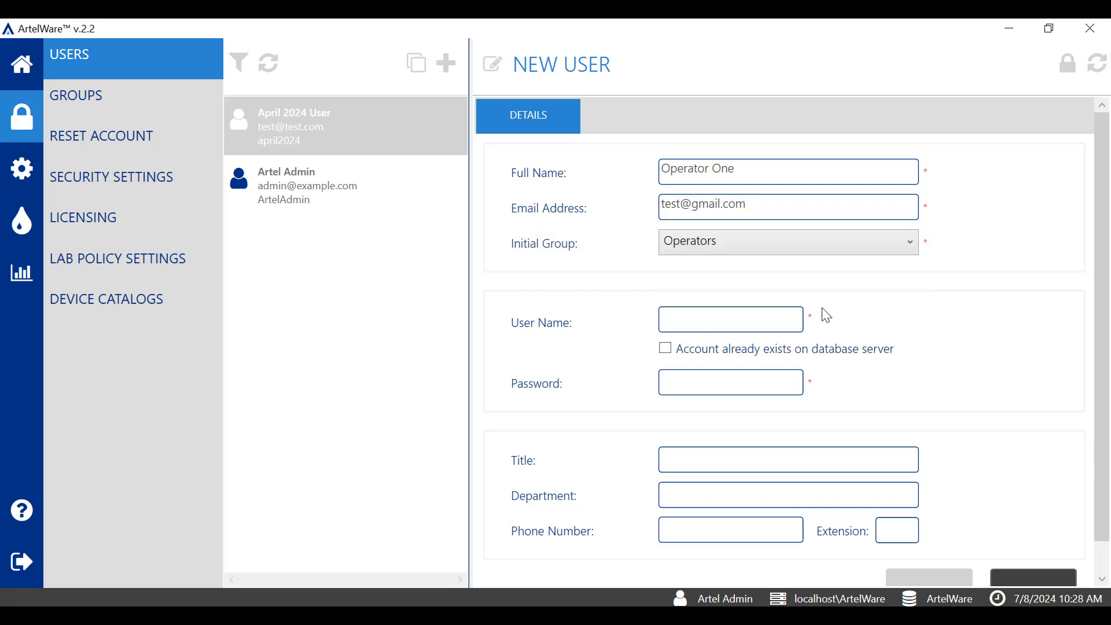
Enter user name 'Operator1' and an eight-character password, checking it with the show-password toggle
click(761, 326)
text(O)
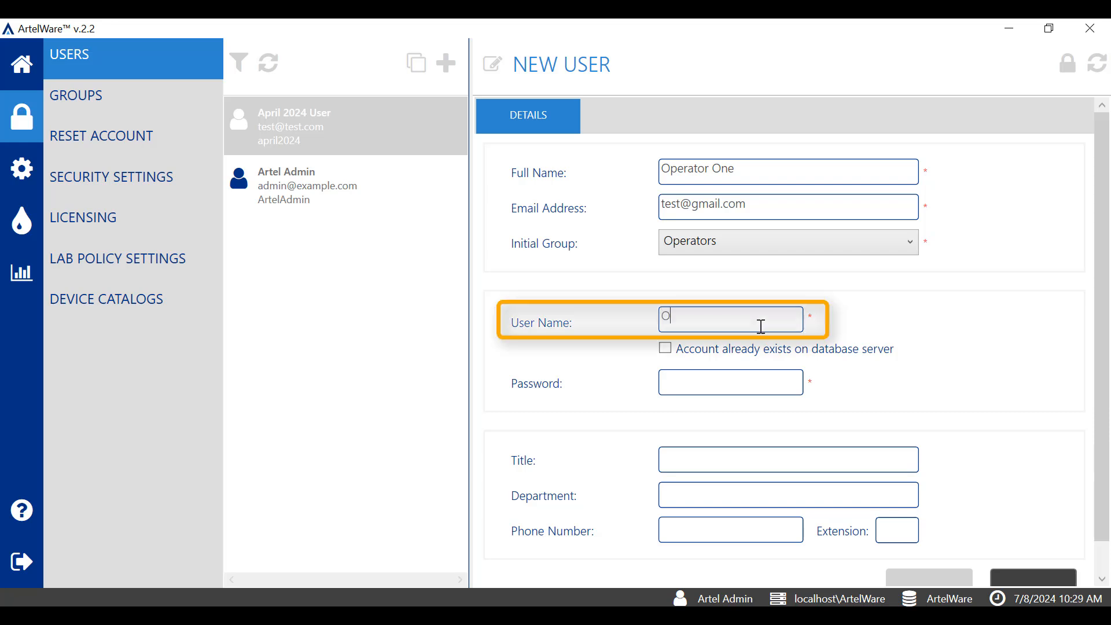
text(perator1)
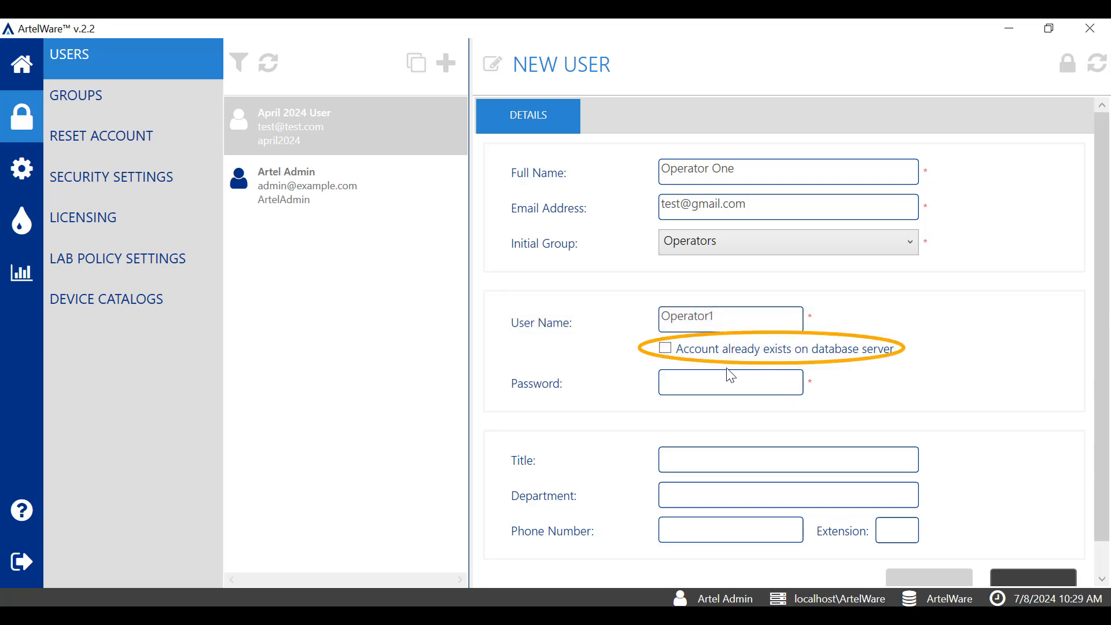
click(731, 383)
click(731, 383)
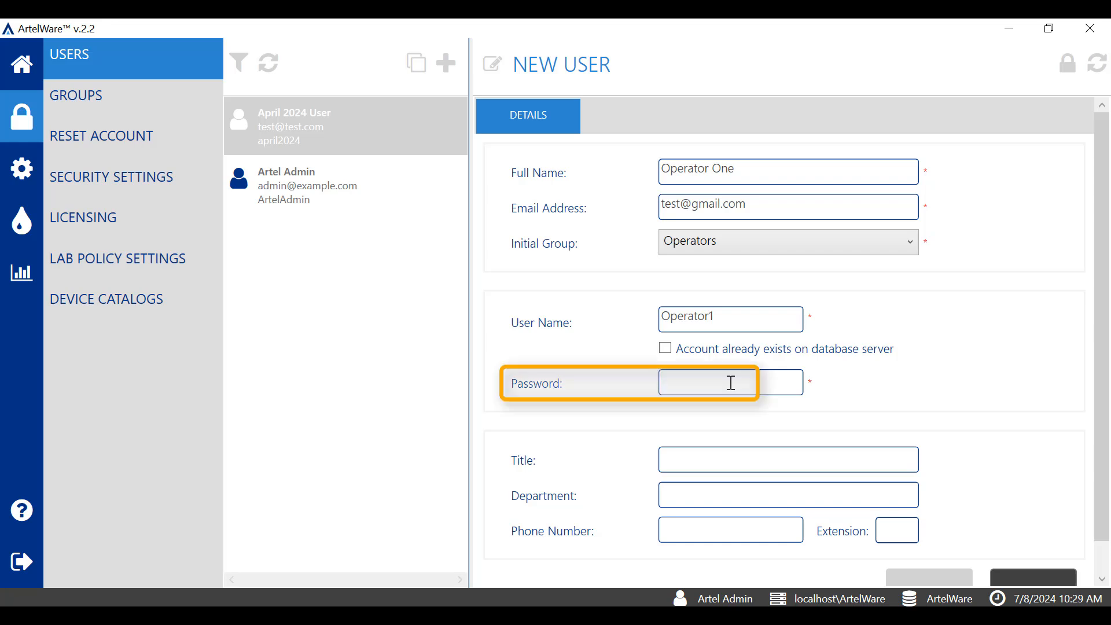
text(123)
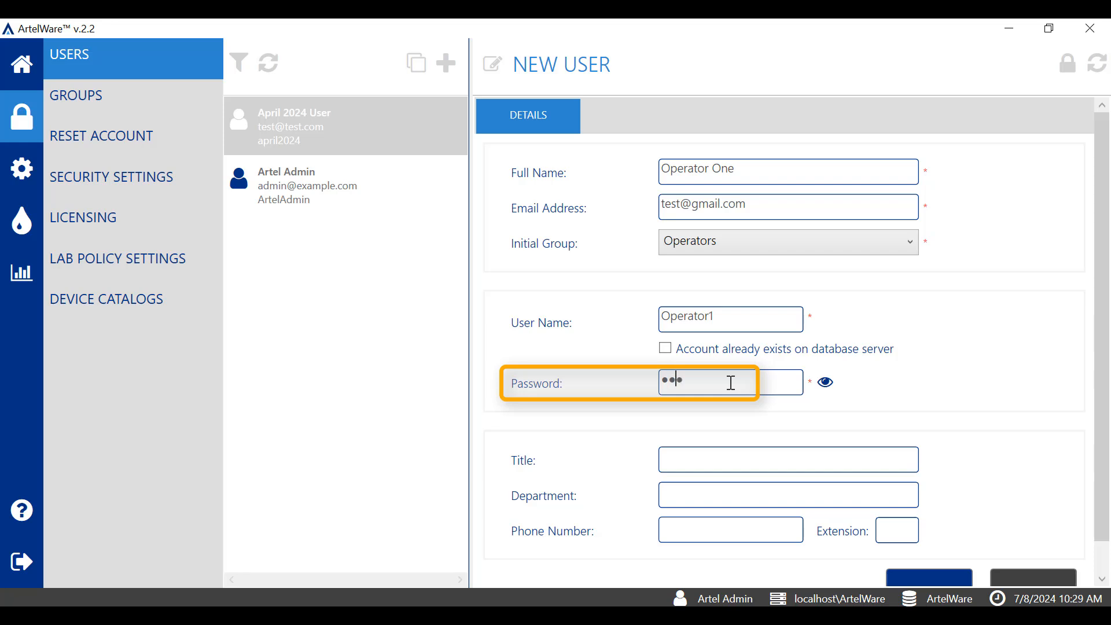
text(45678)
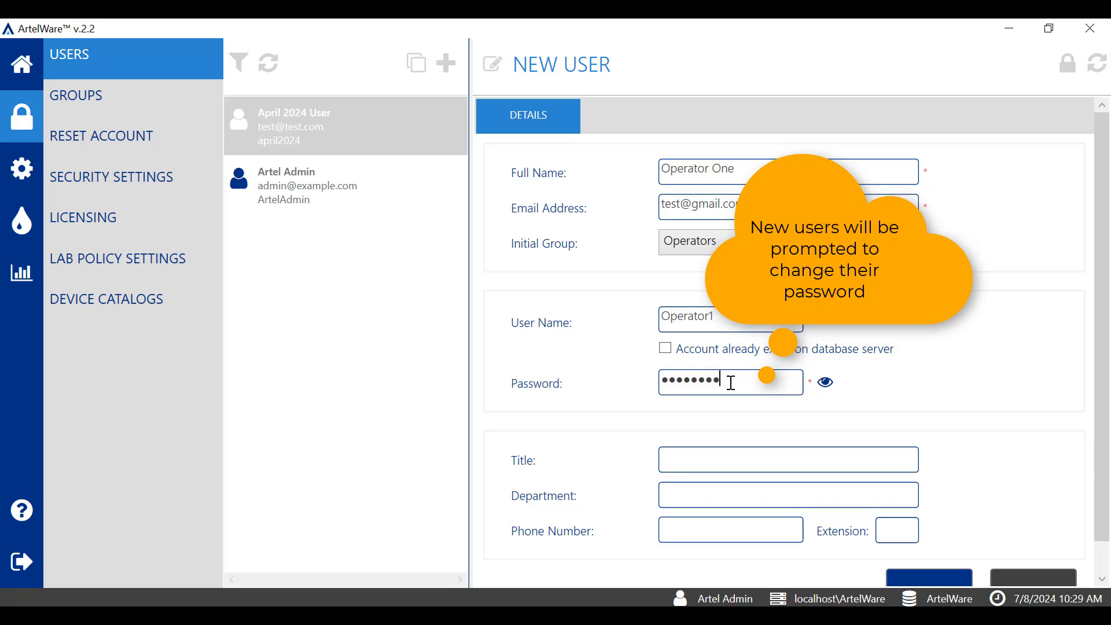
click(828, 383)
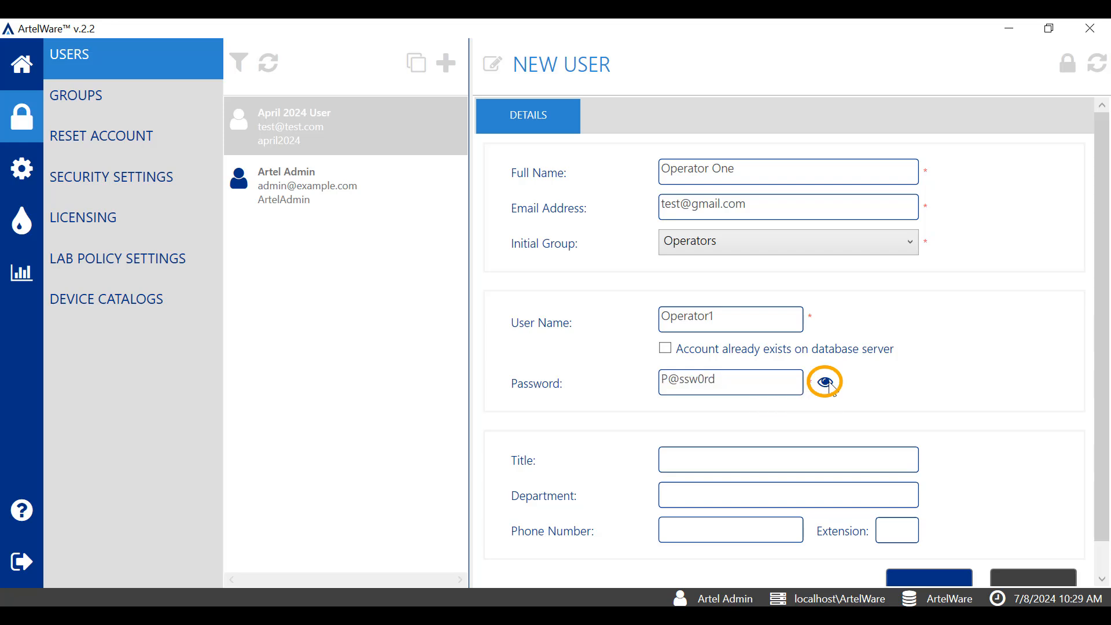
click(828, 384)
drag(1099, 434, 1095, 458)
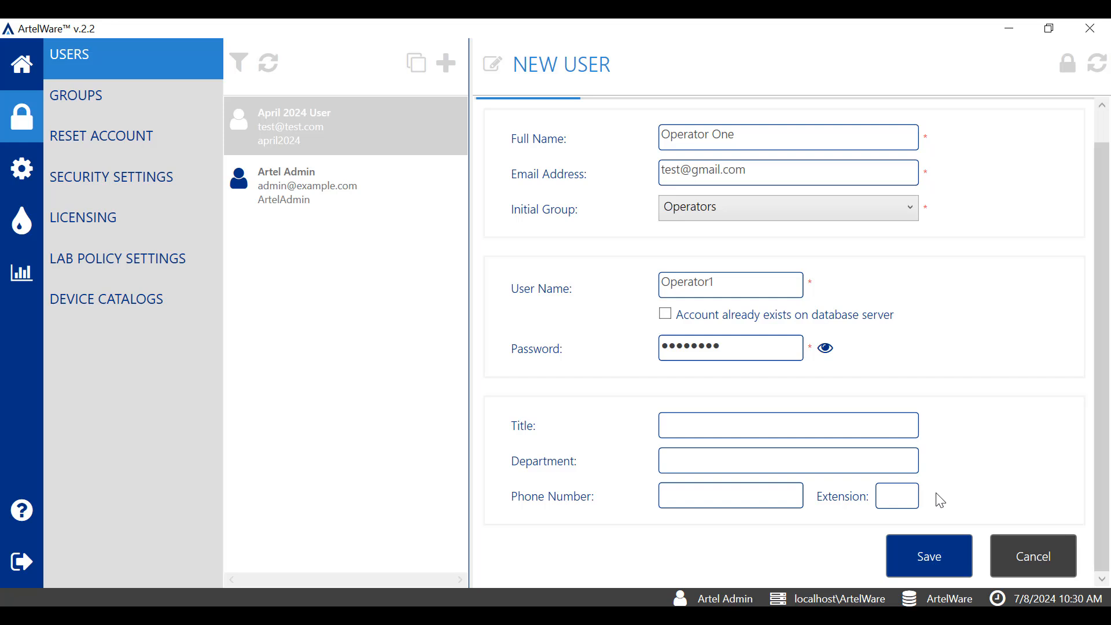
Save the Operator One user from the New User form
click(932, 555)
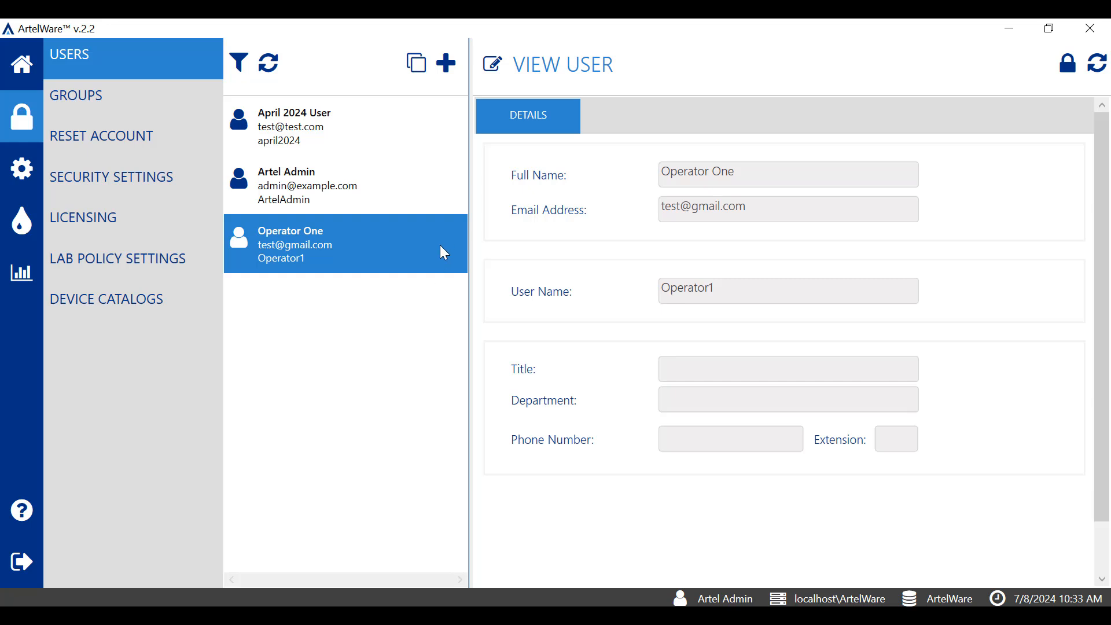
Clone Operator One, change the copy's full name to 'Operator Two', and save it
click(421, 66)
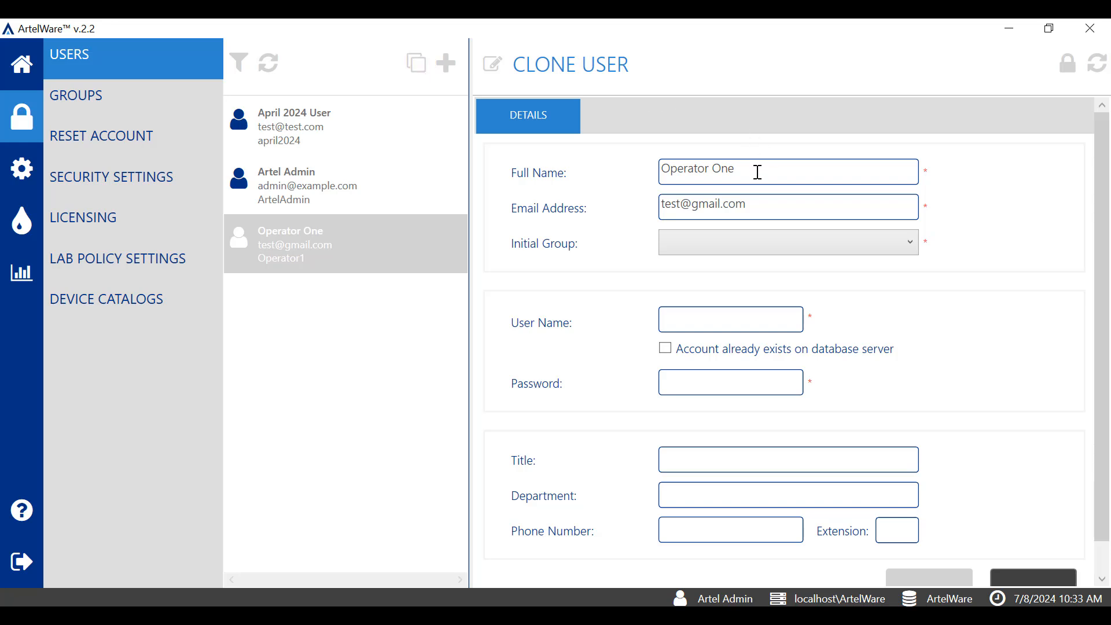
key(BackSpace)
key(BackSpace)
key(BackSpace)
text(Two)
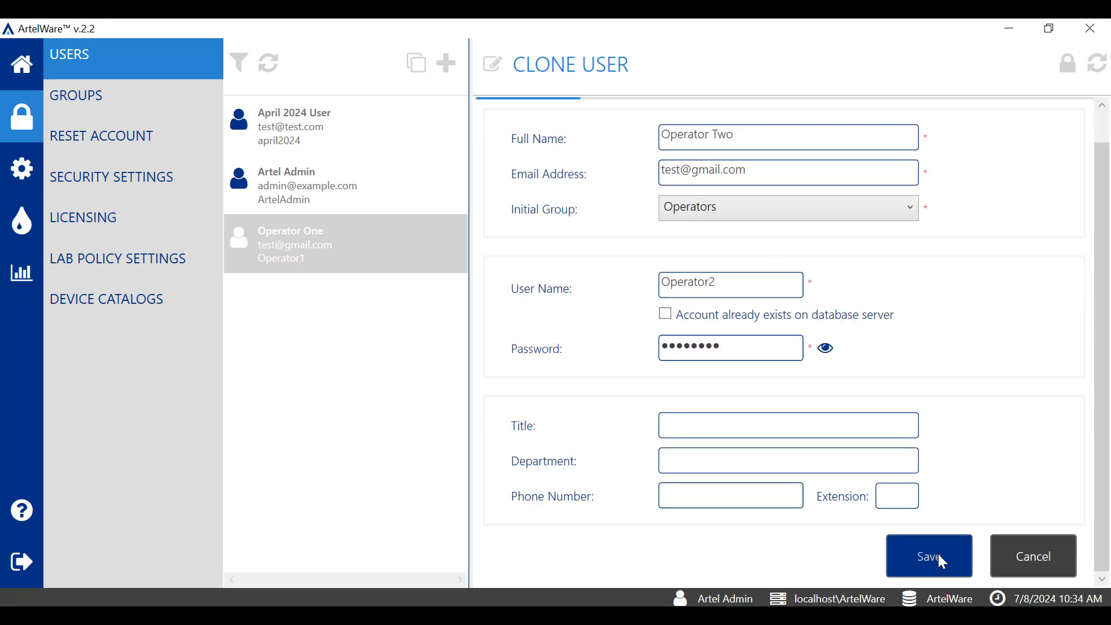
click(929, 558)
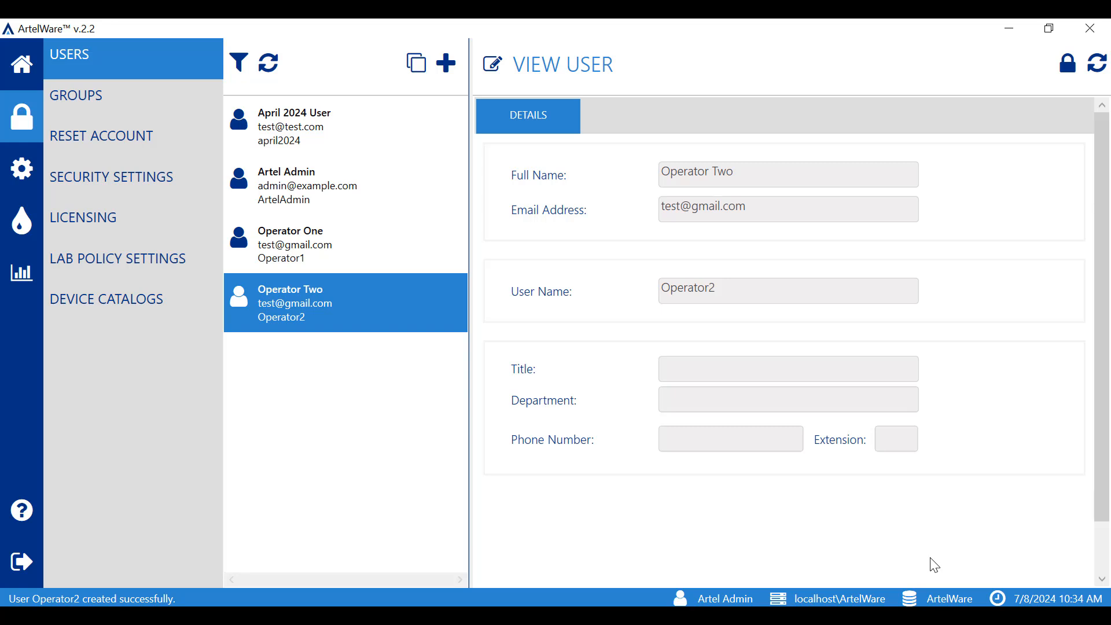
click(375, 240)
click(347, 295)
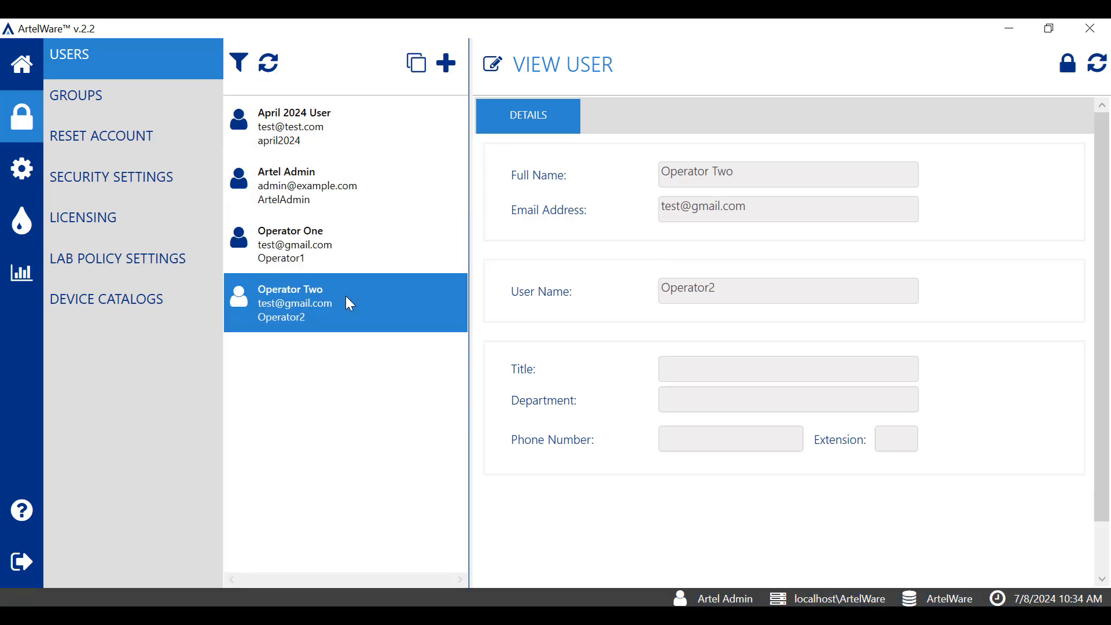
click(23, 66)
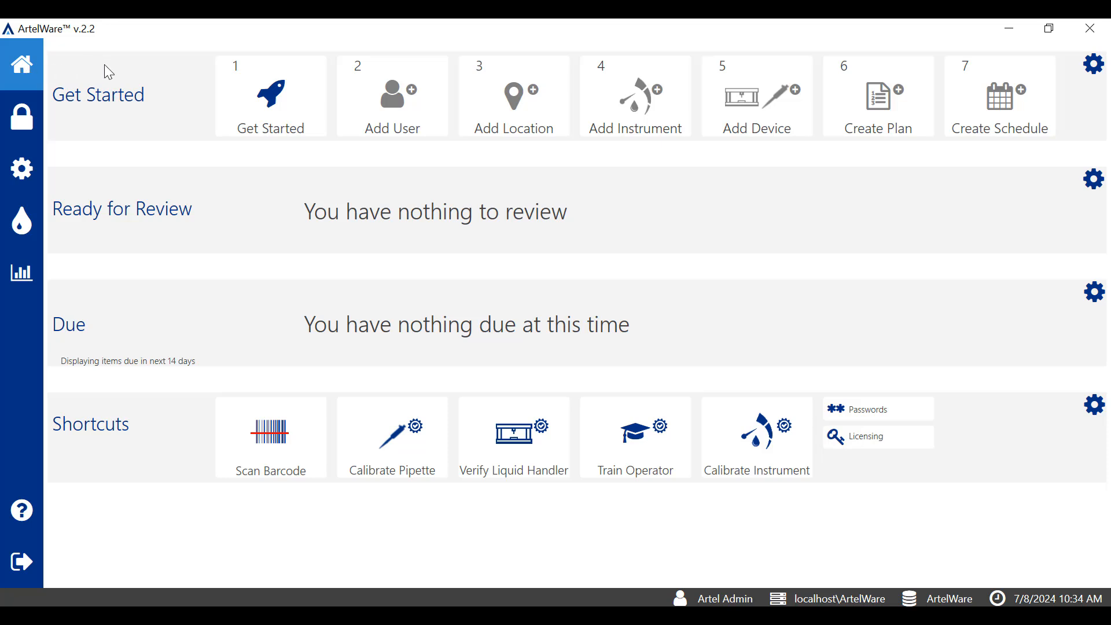
click(27, 119)
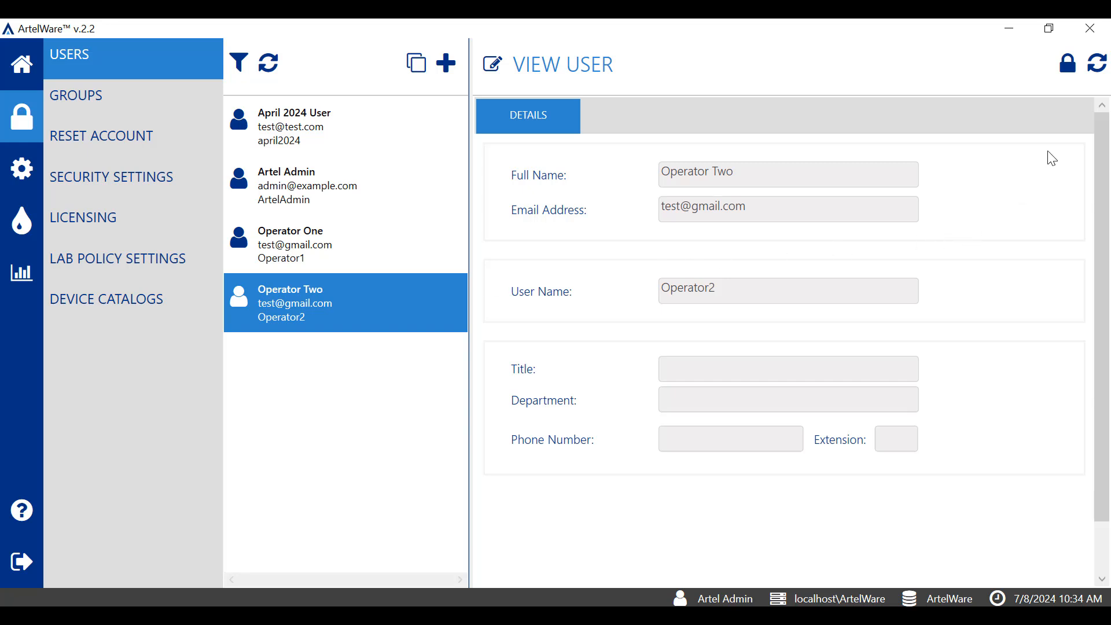
Deactivate Operator Two, confirming and acknowledging the sessions-terminated notice
click(1069, 65)
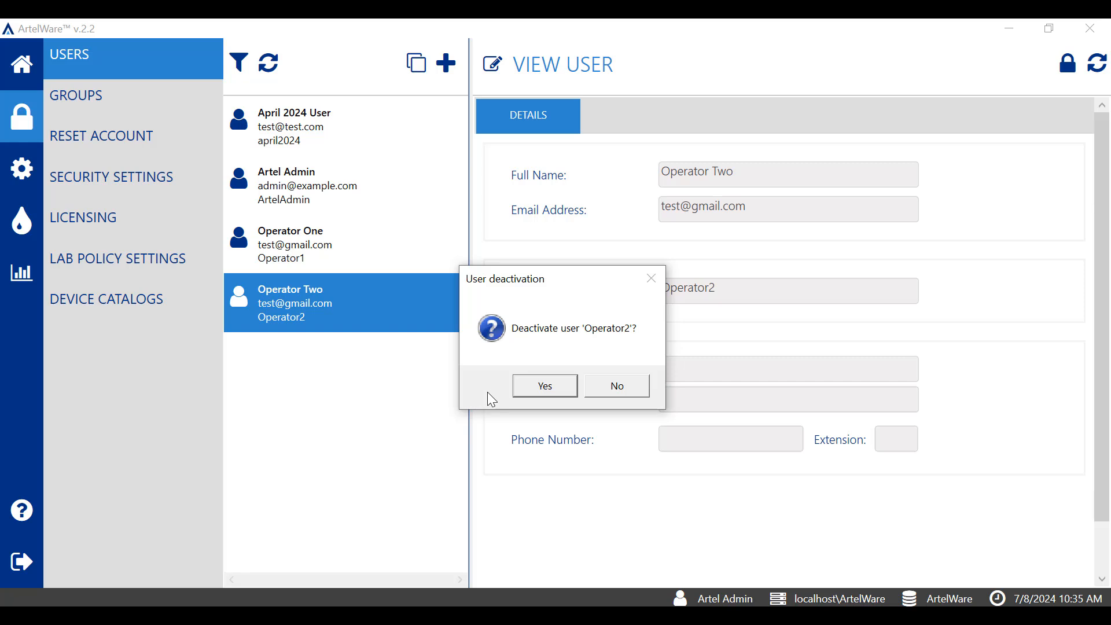
click(545, 391)
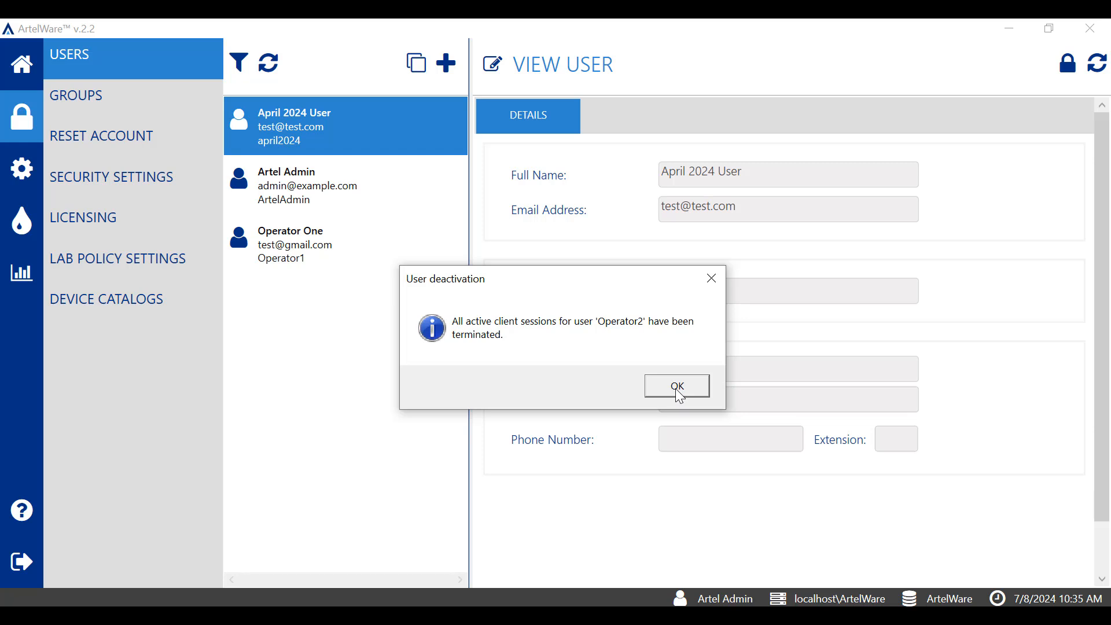
click(679, 393)
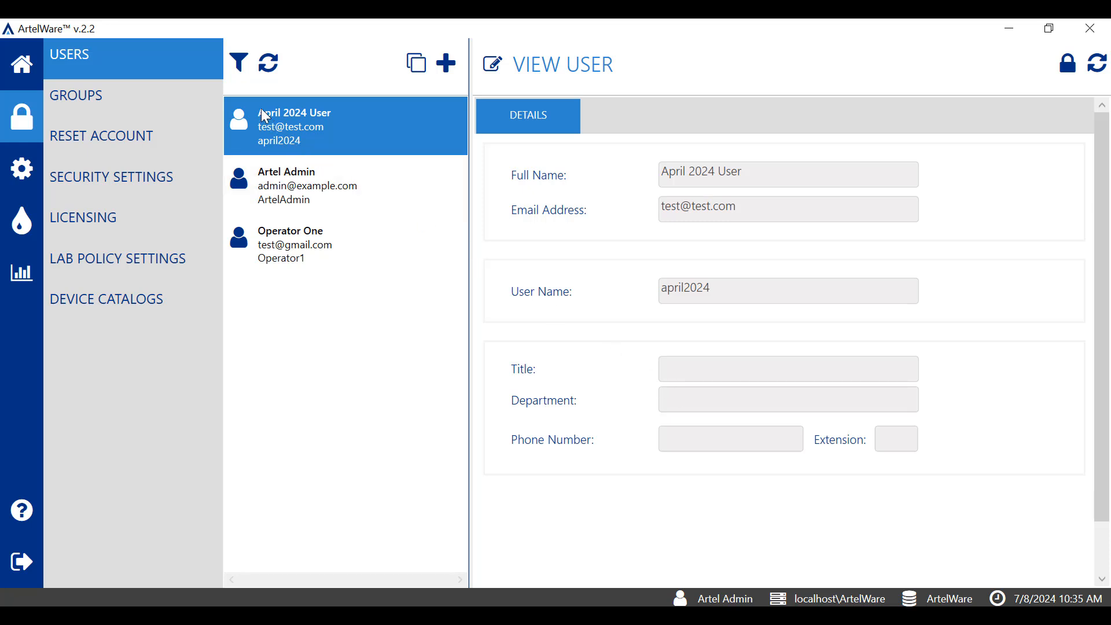
Show inactive users, reactivate Operator Two, then select the April 2024 User
click(240, 62)
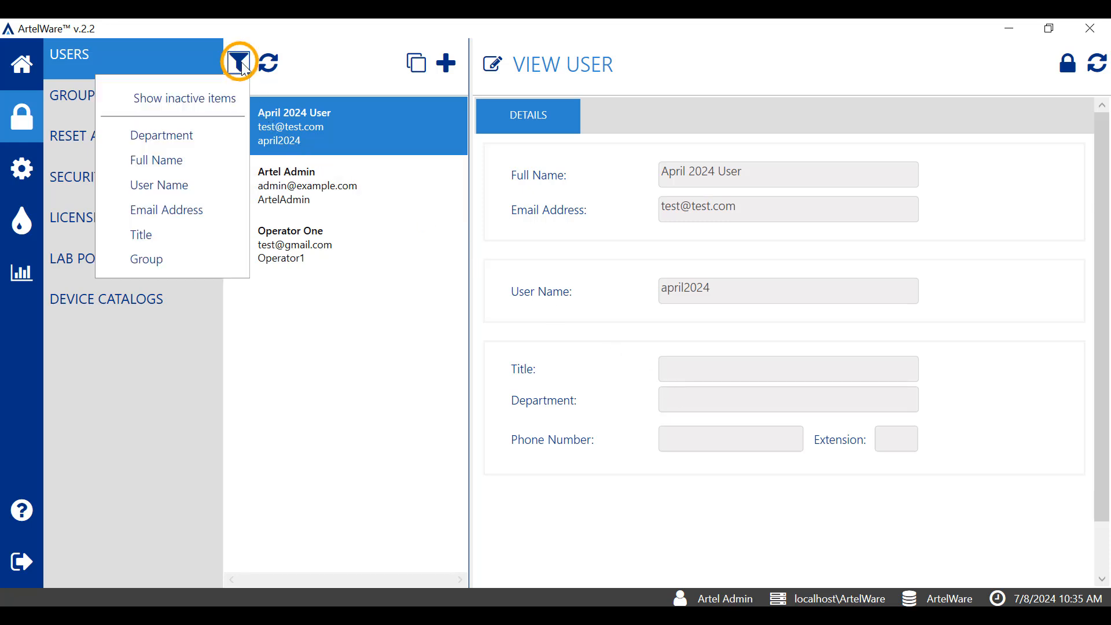
click(229, 106)
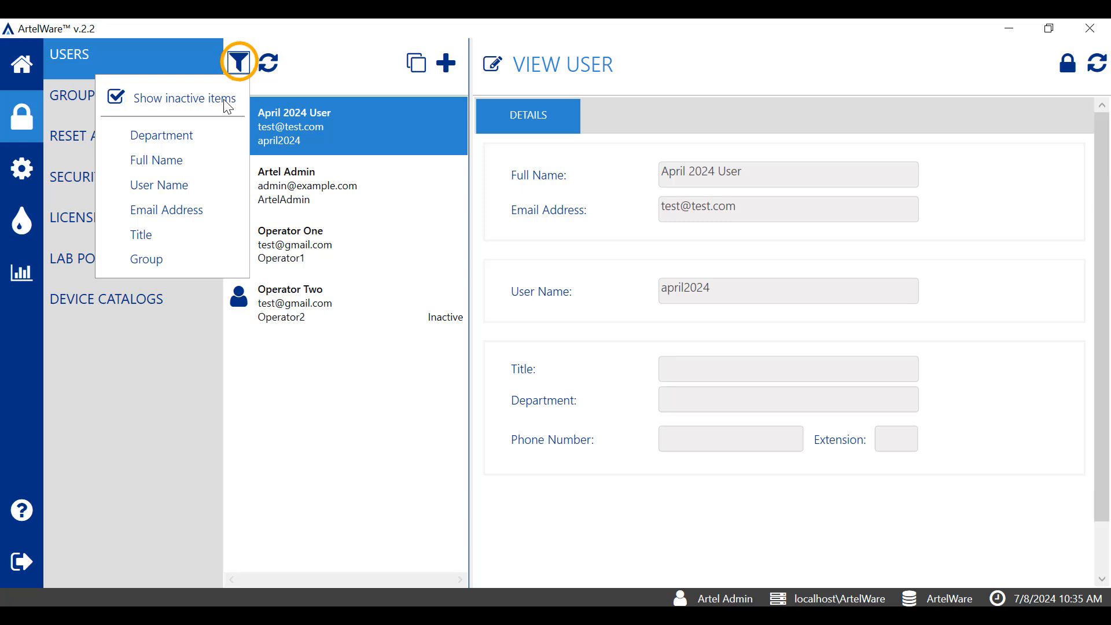
click(328, 316)
click(328, 318)
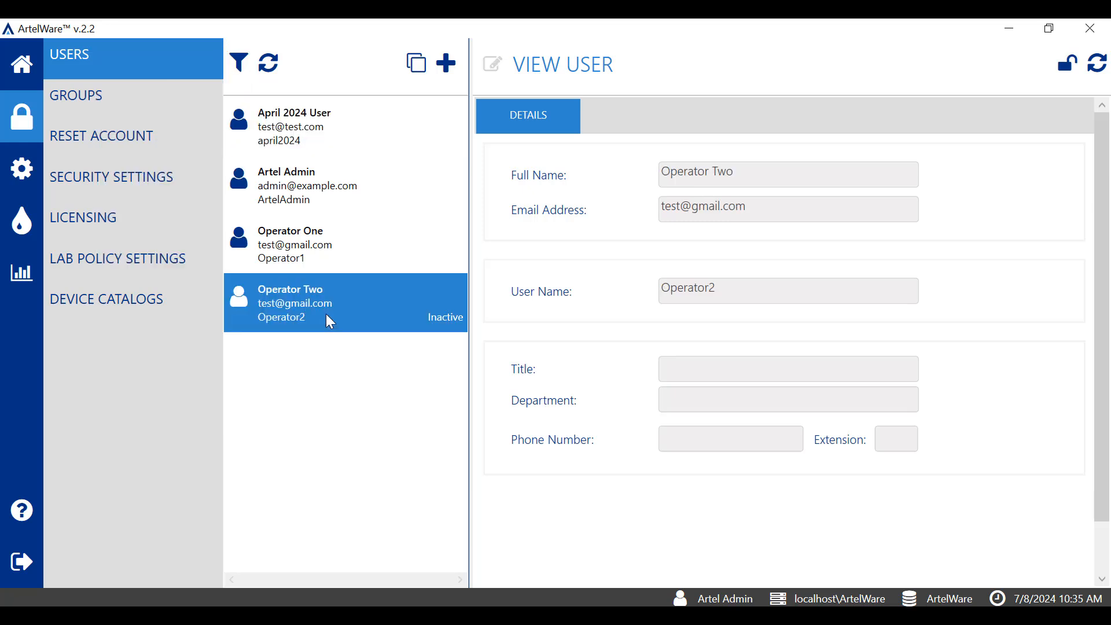
click(1068, 69)
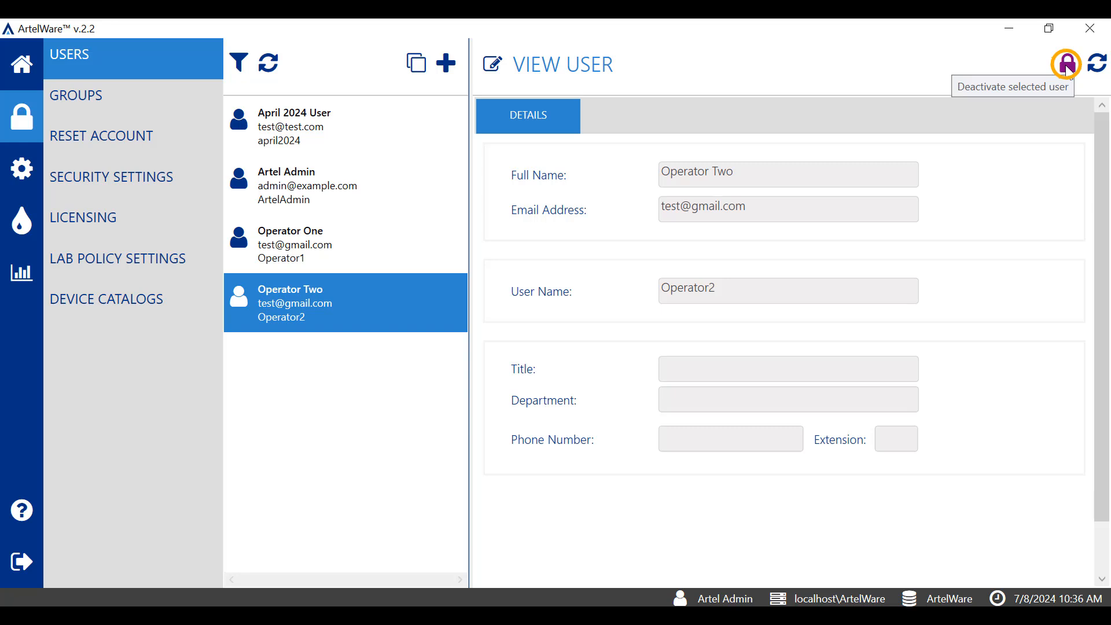
click(403, 132)
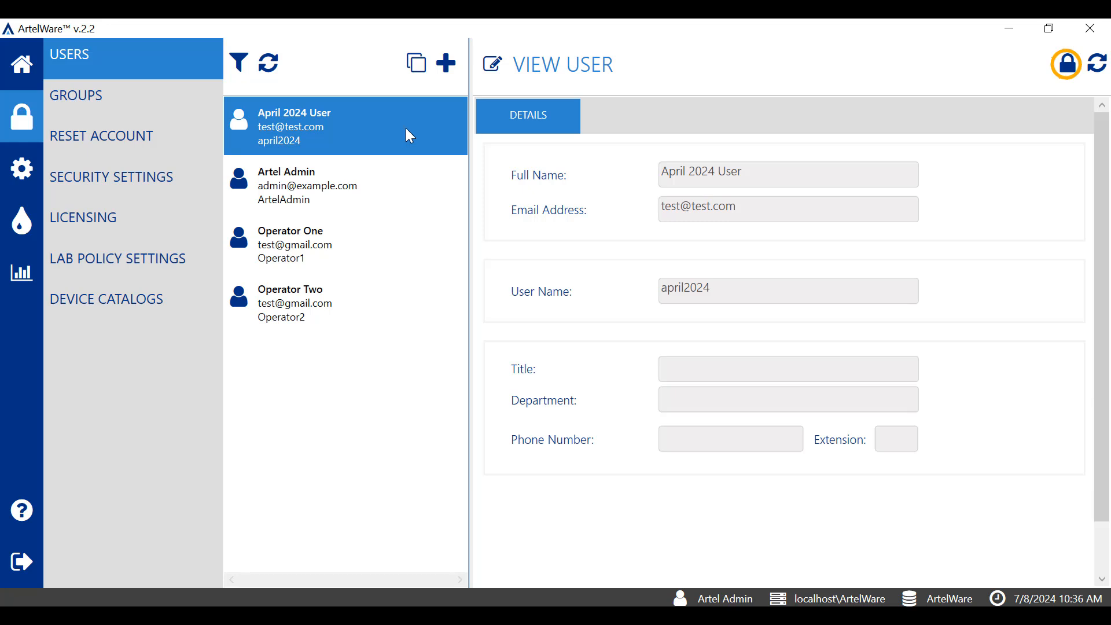
Start deactivating the april2024 user and confirm with Yes
click(1069, 67)
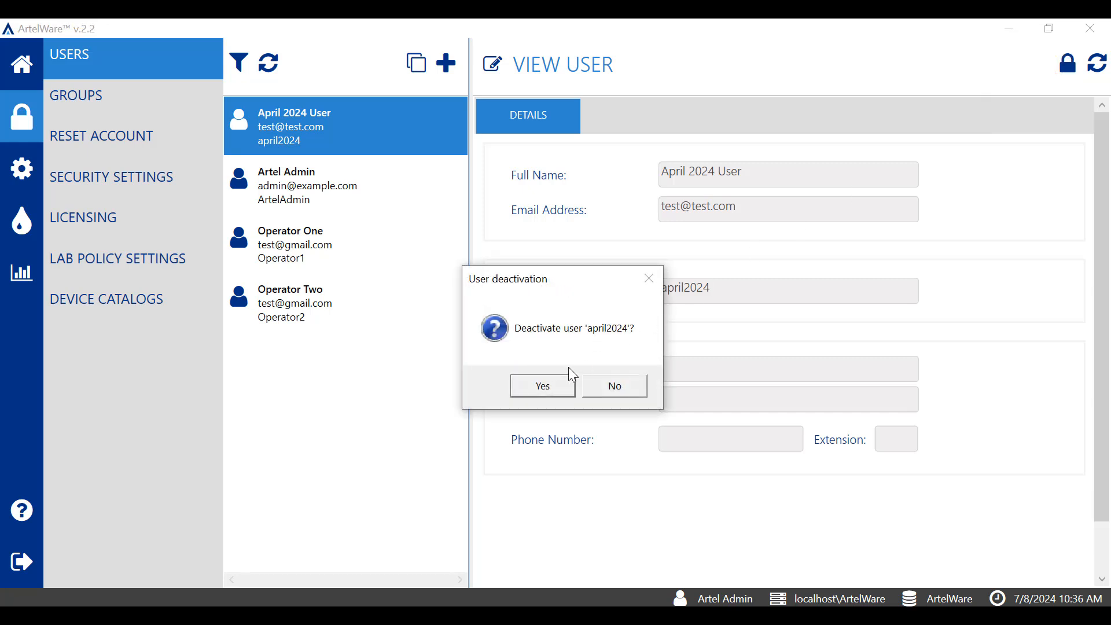
click(554, 392)
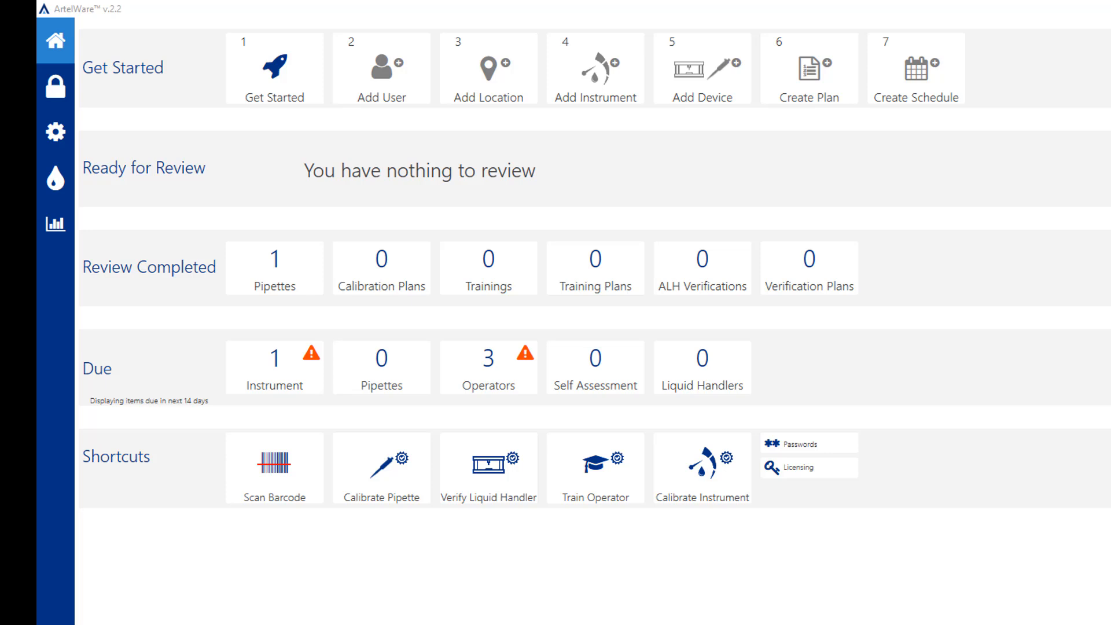
Filter the Pipettes list by owner 'april' to show april2024's pipettes
click(71, 146)
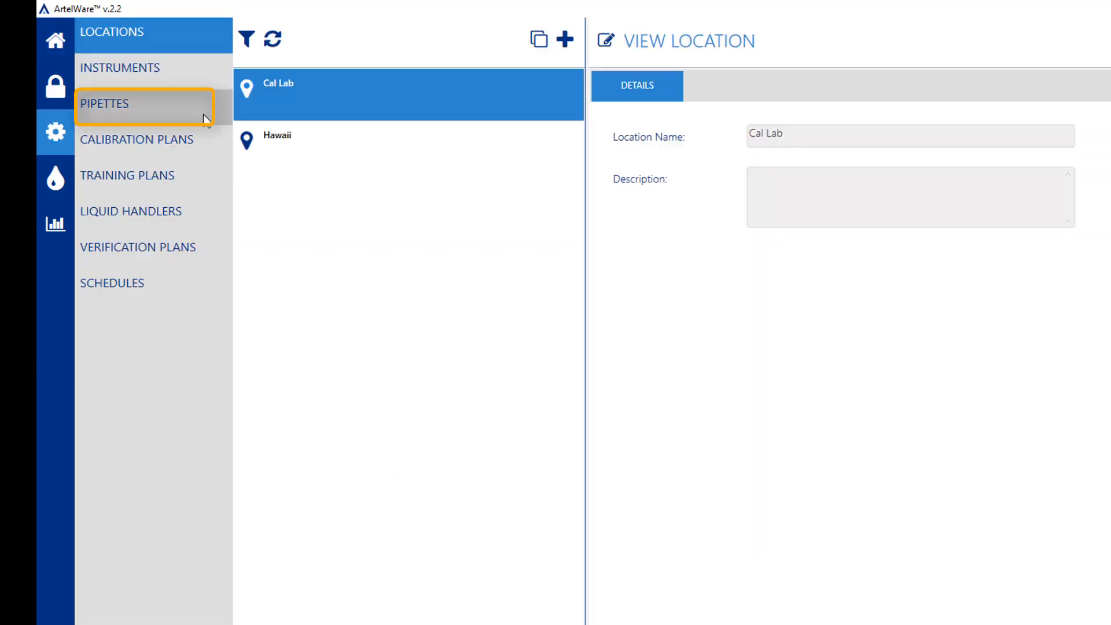
click(203, 113)
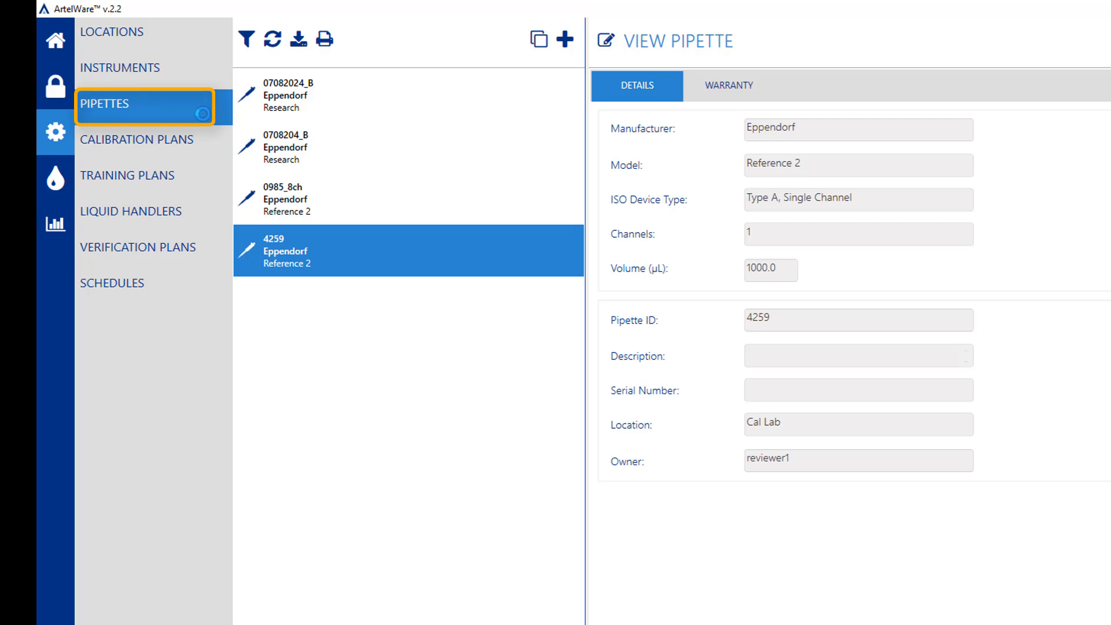
click(248, 41)
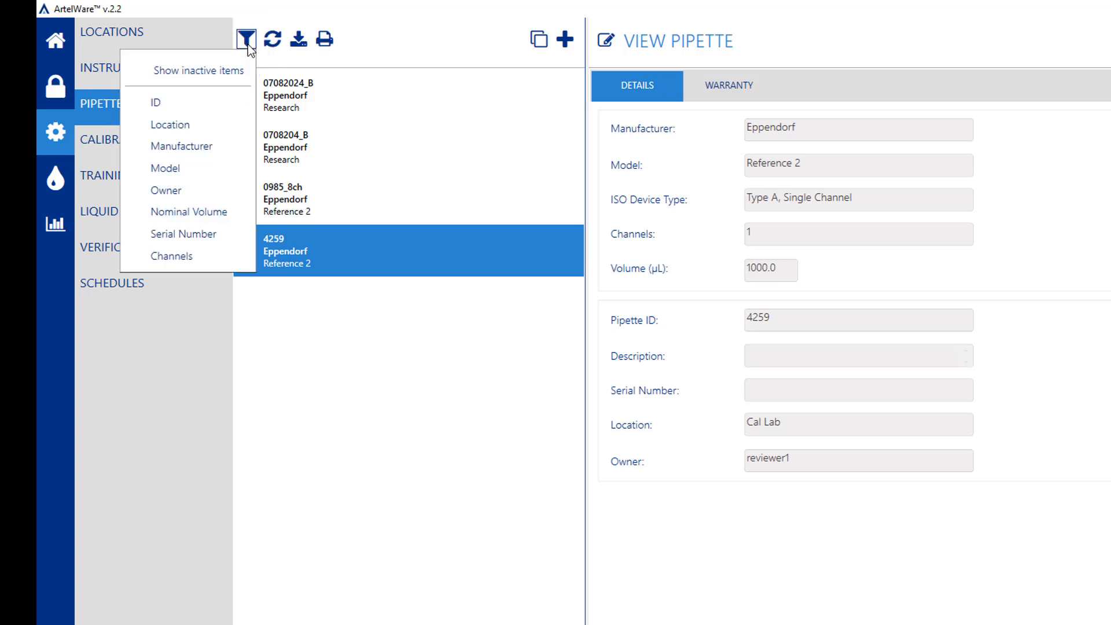
click(219, 191)
text(april)
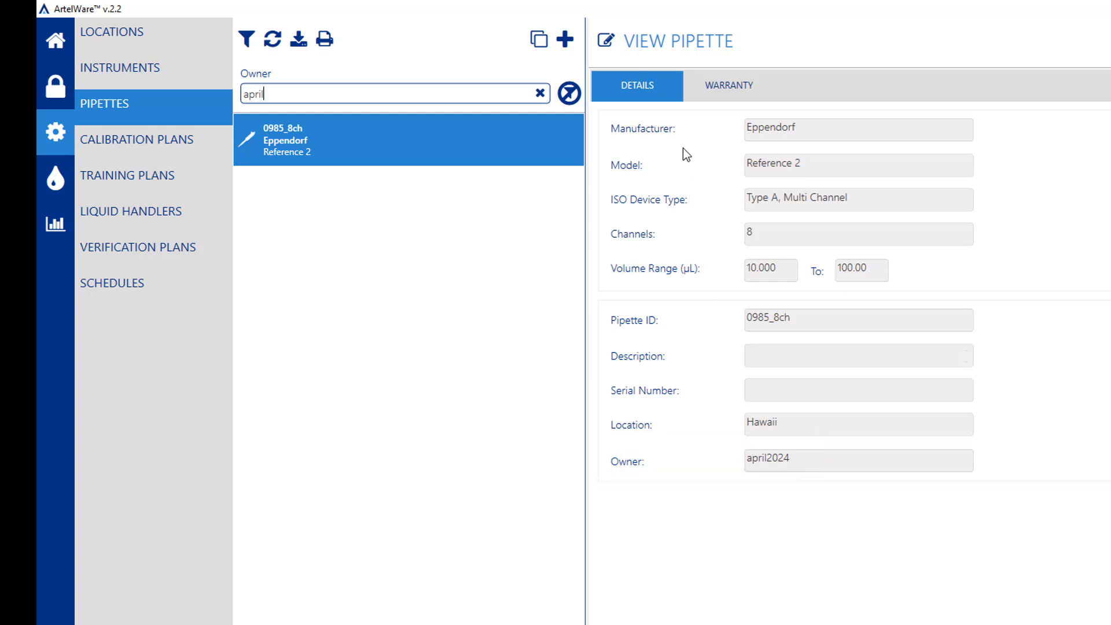
Change pipette 0985_8ch's owner to Trainer One
click(606, 42)
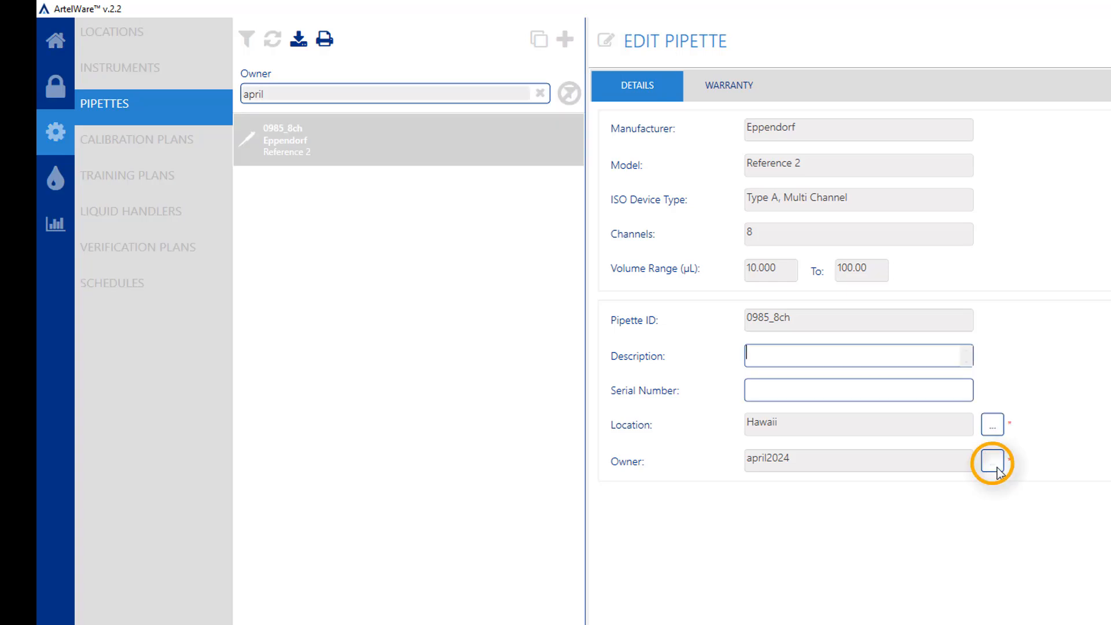
click(992, 461)
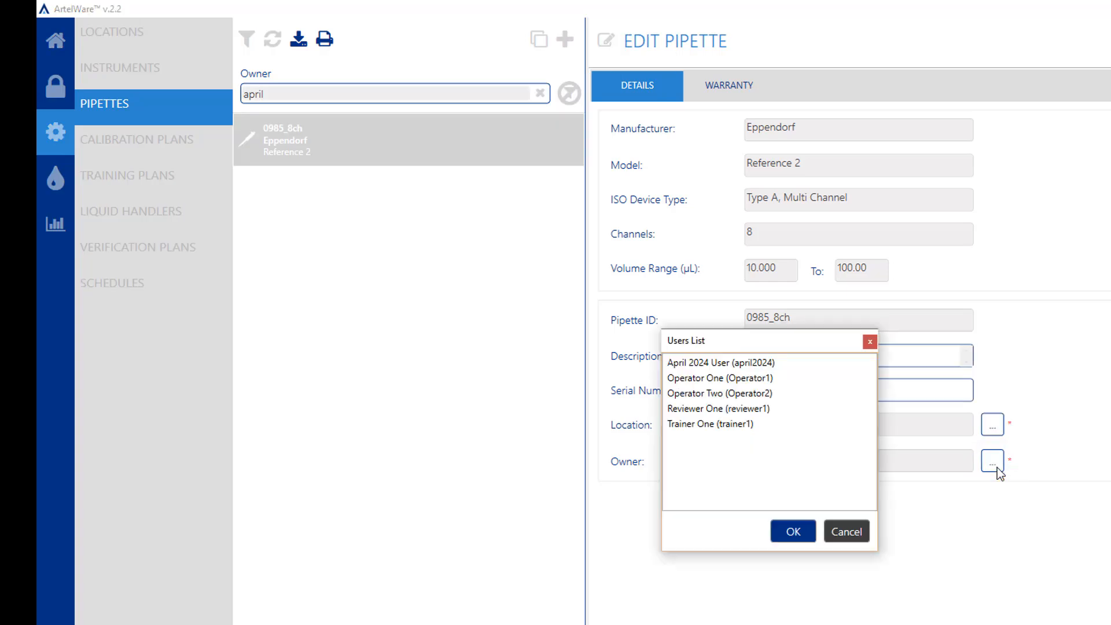
click(739, 430)
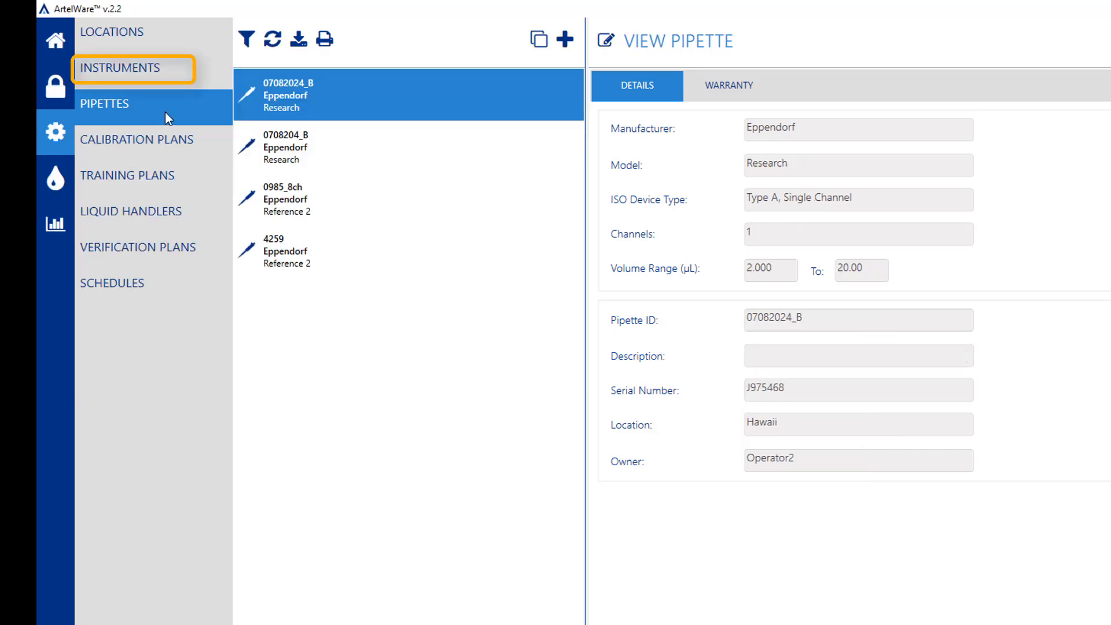
Filter the Instruments list by owner 'april' to find april2024's instruments
click(195, 78)
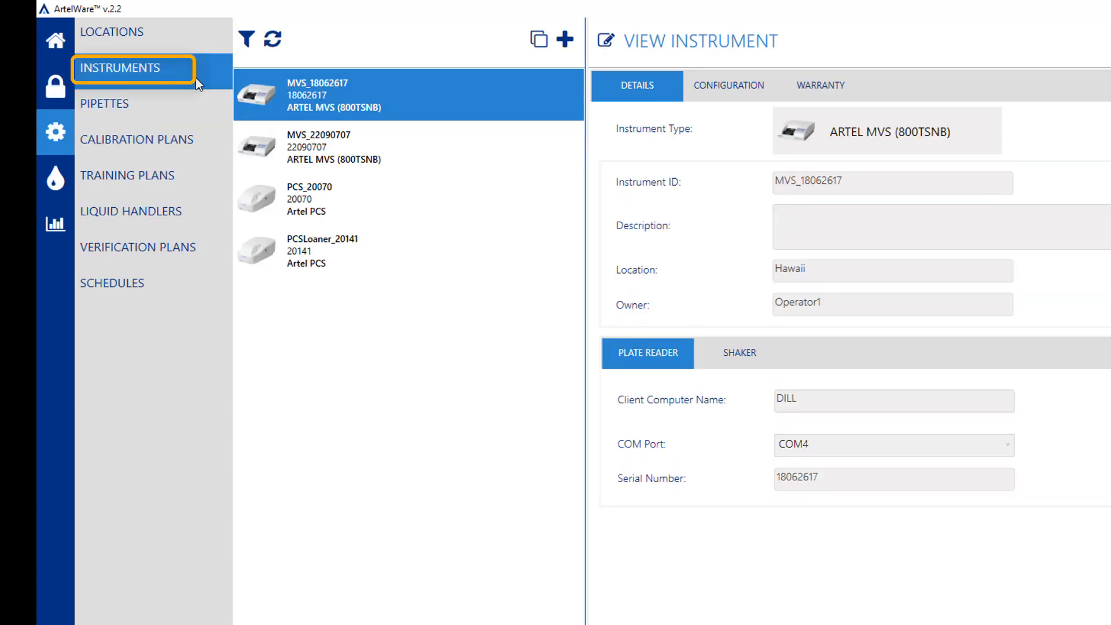
click(247, 39)
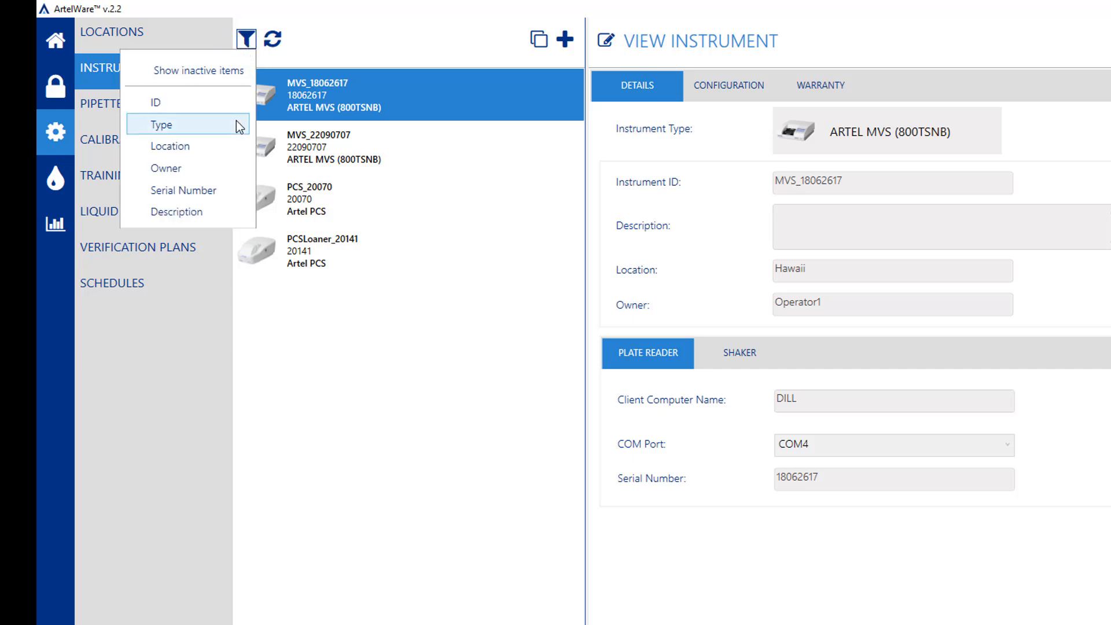
click(220, 169)
text(april)
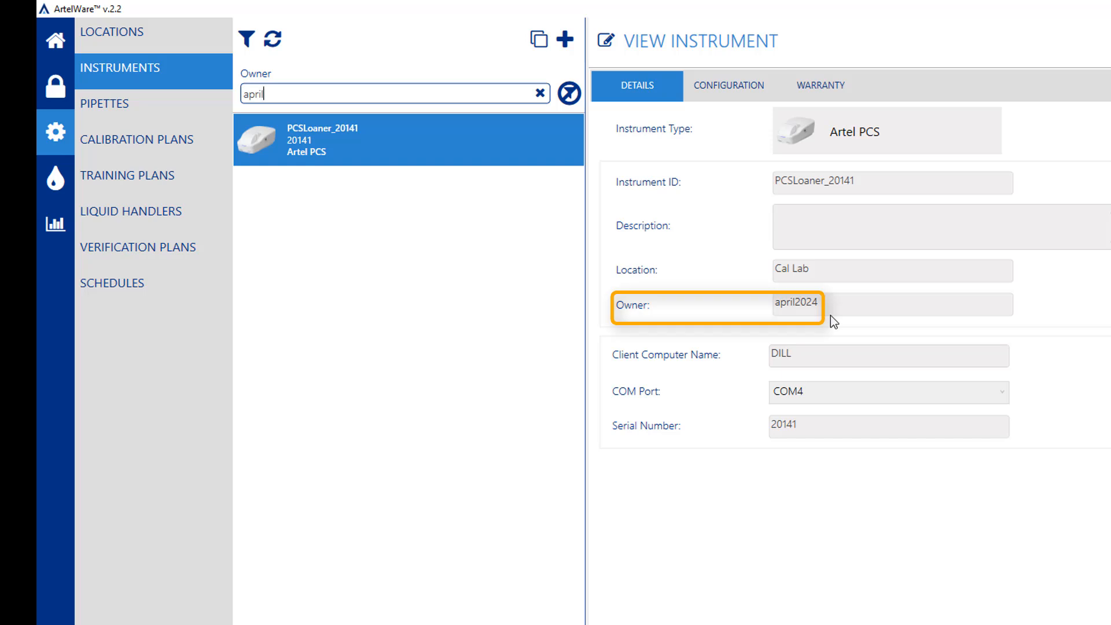
Make Operator One the owner of PCSLoaner_20141, then remove the owner filter
click(606, 41)
click(1033, 304)
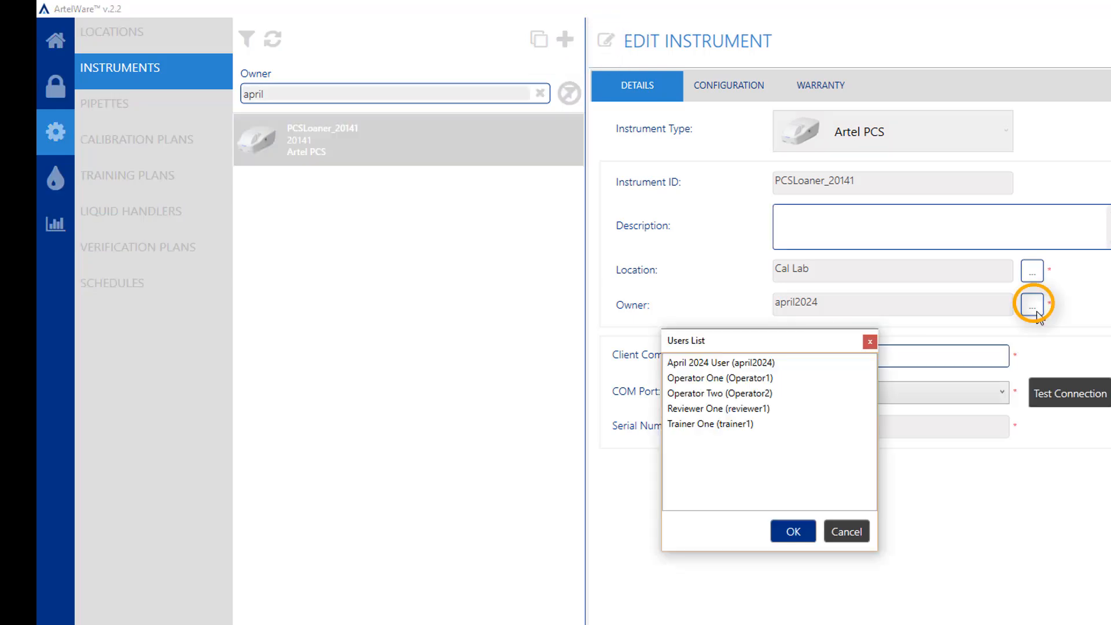
click(778, 379)
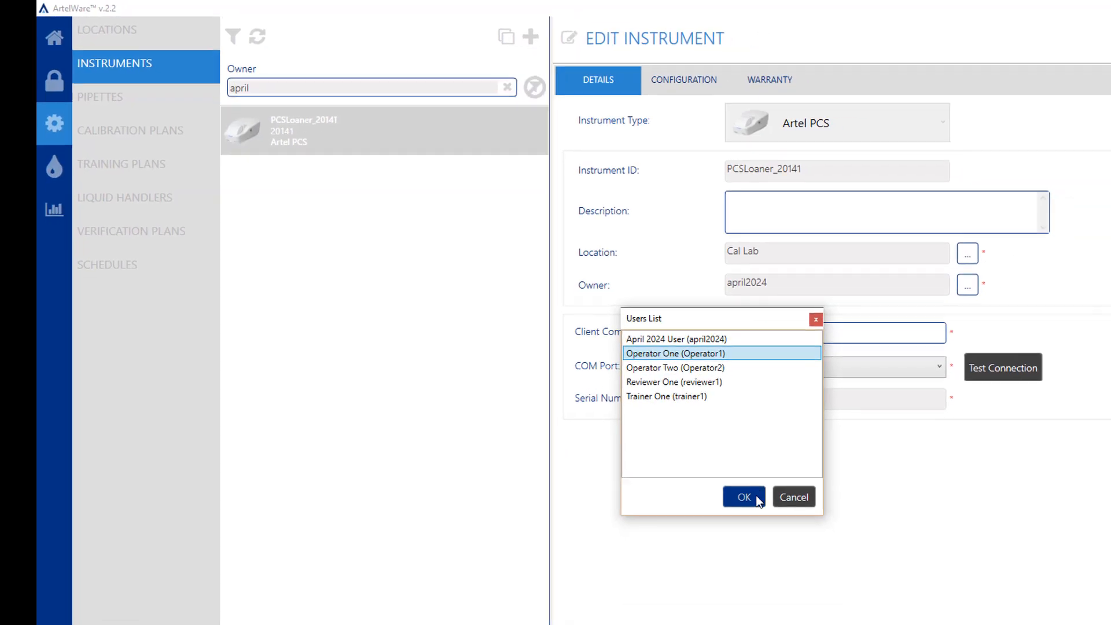
click(793, 532)
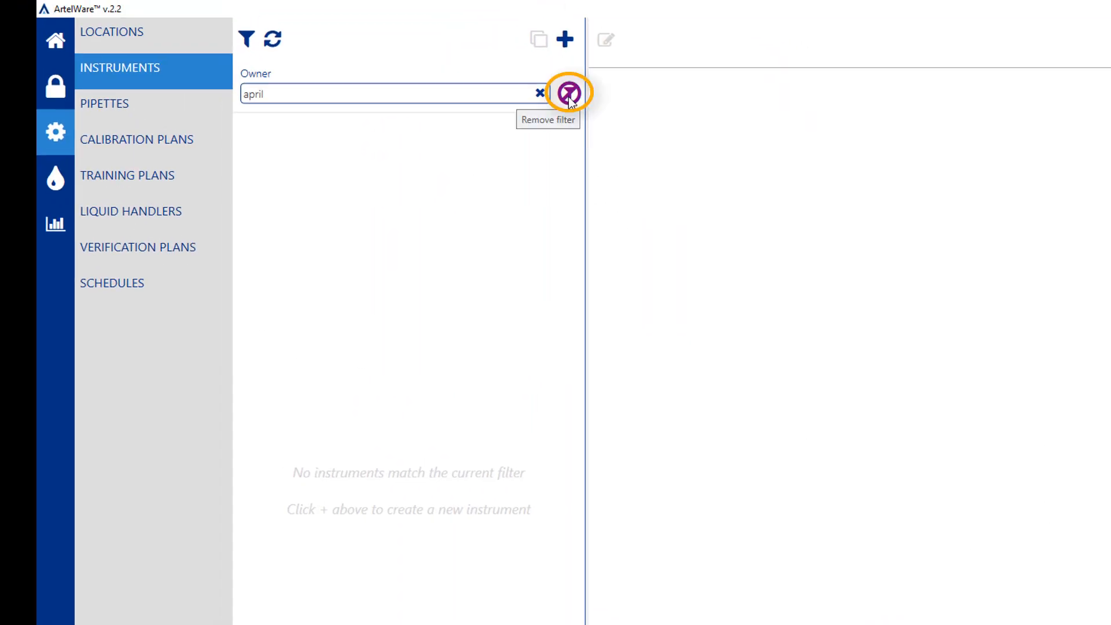
click(569, 94)
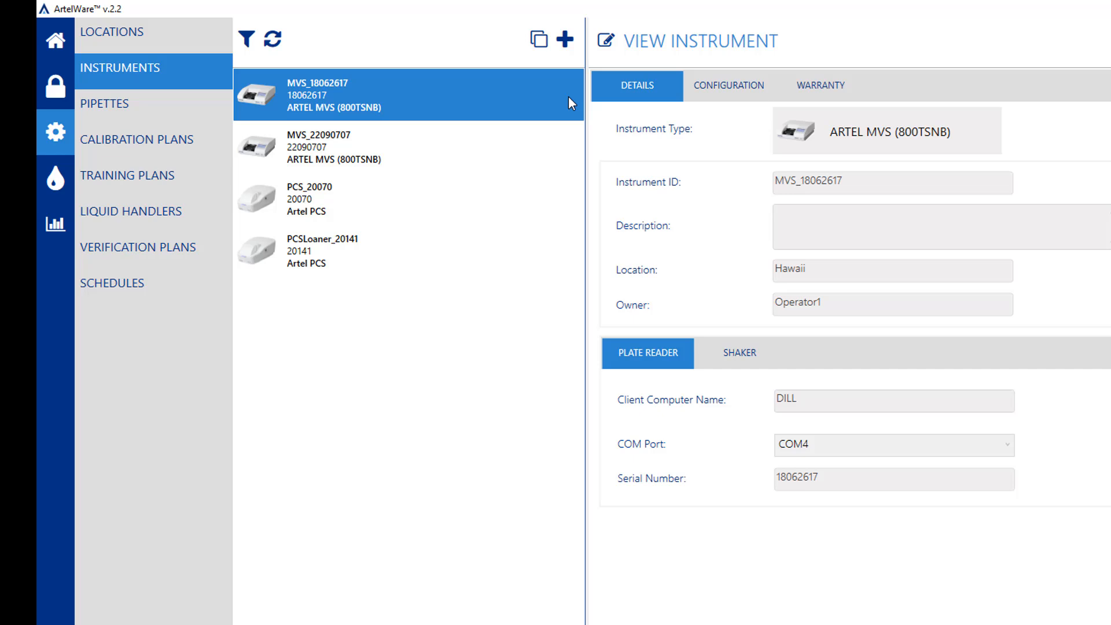
Filter Liquid Handlers by owner 'apr', confirm none belong to april2024, then clear the filter
click(210, 218)
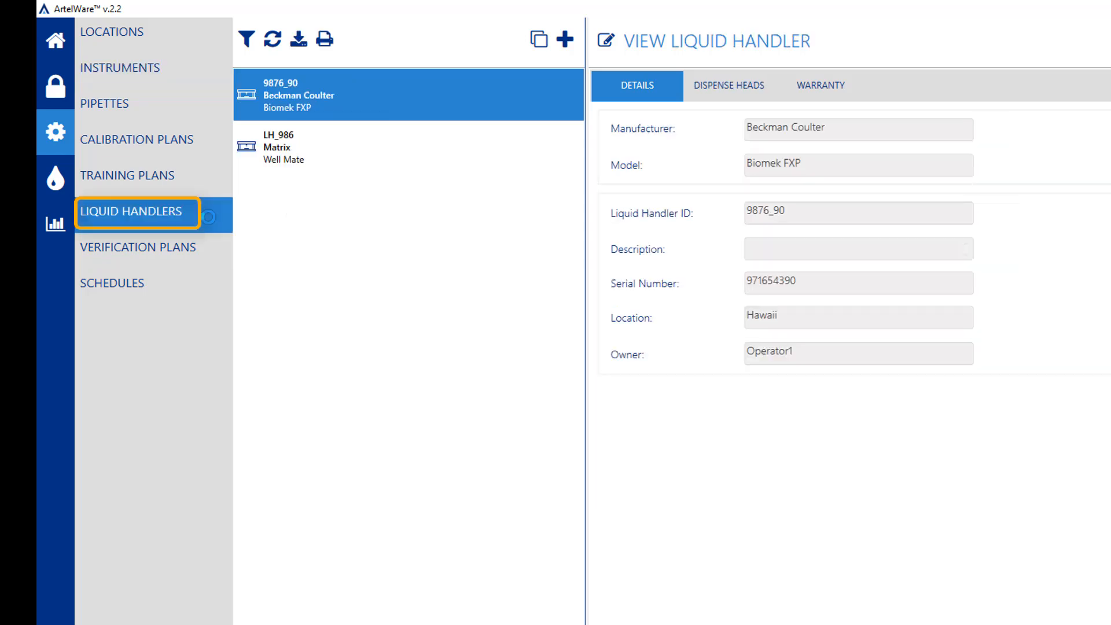
click(247, 39)
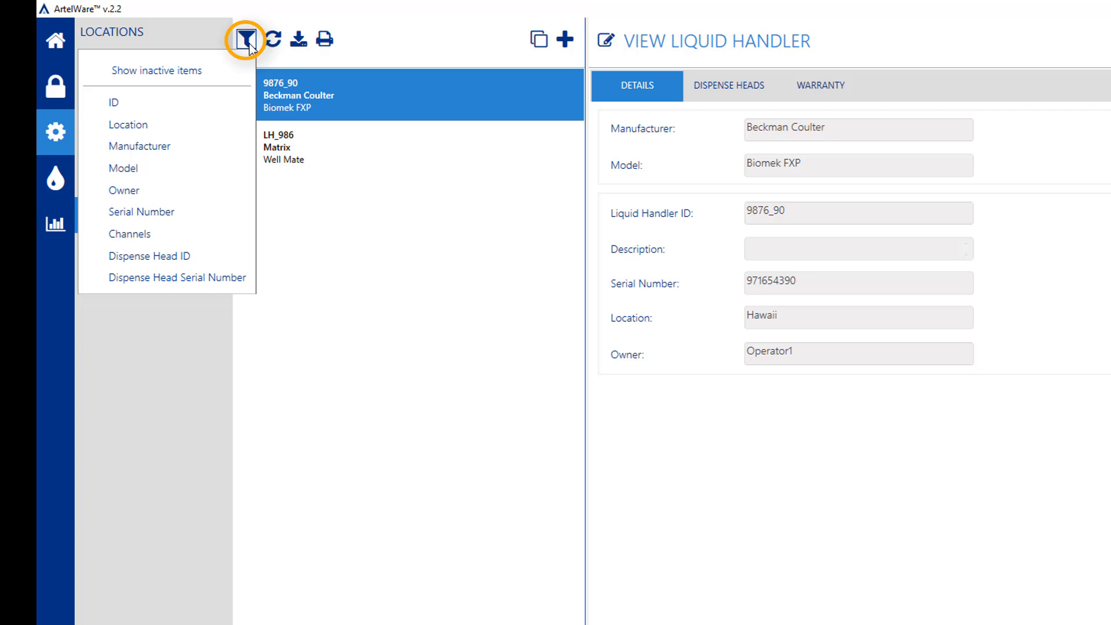
click(231, 191)
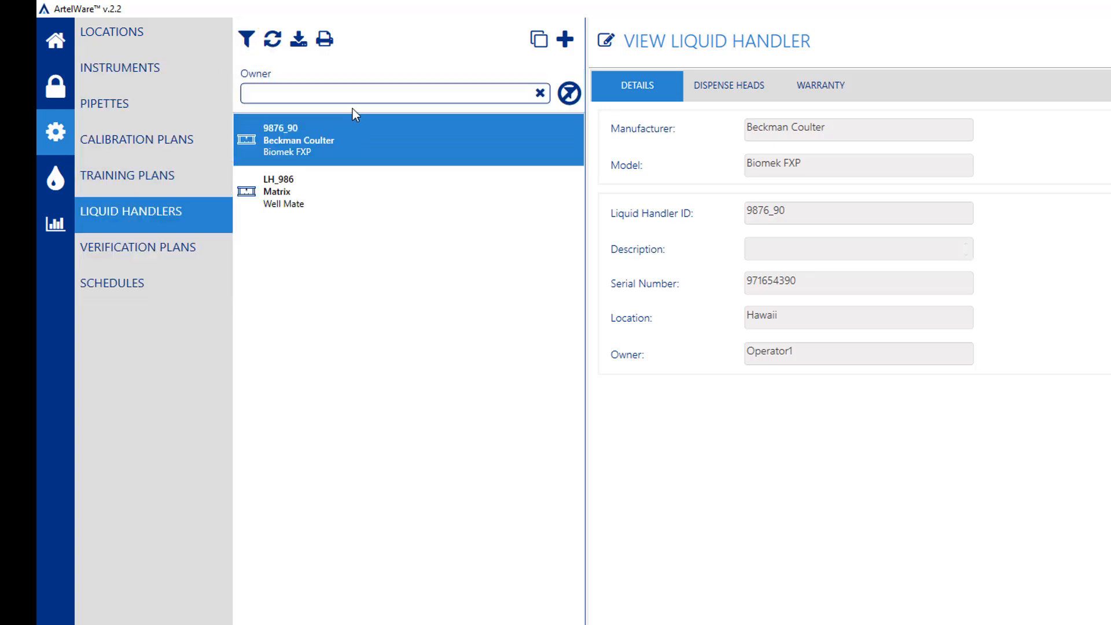
text(apr)
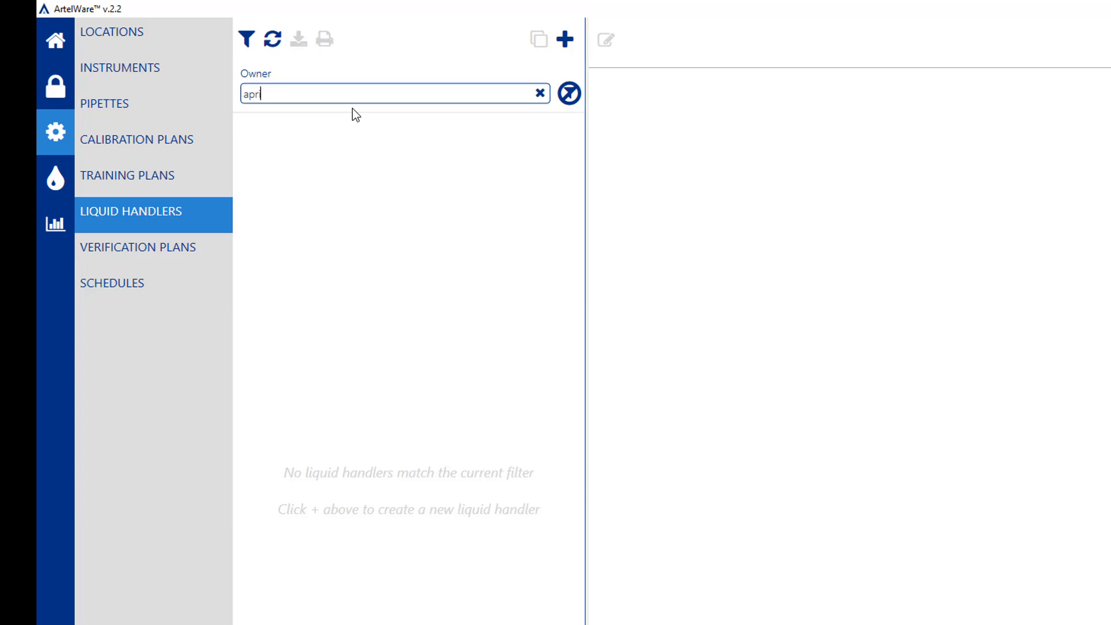
click(569, 93)
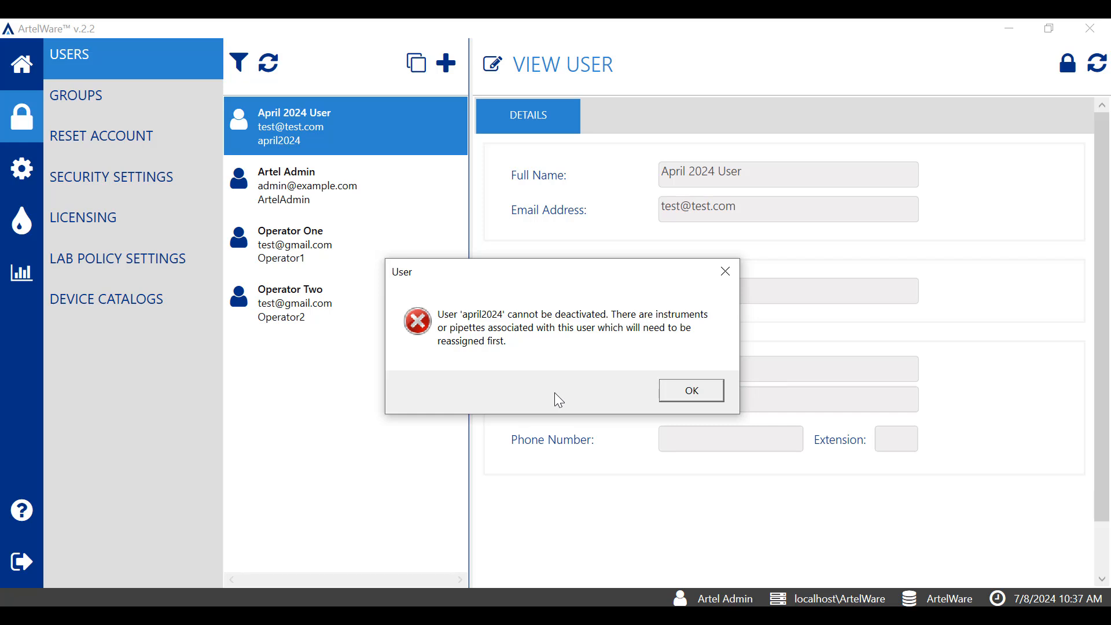
Close the User error dialog refusing april2024's deactivation with OK
click(685, 394)
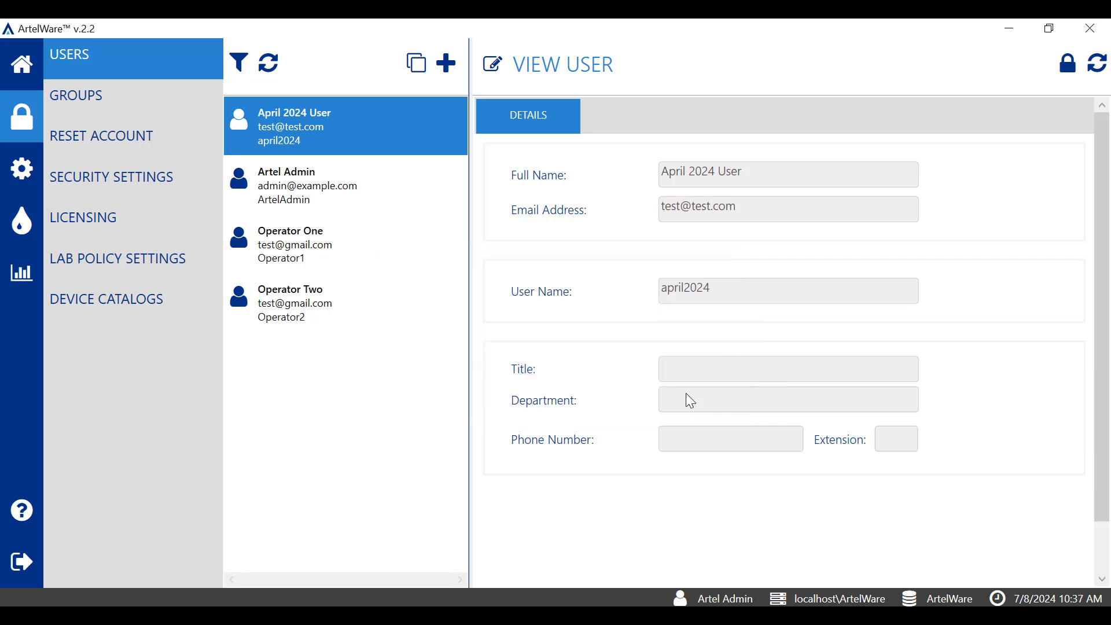